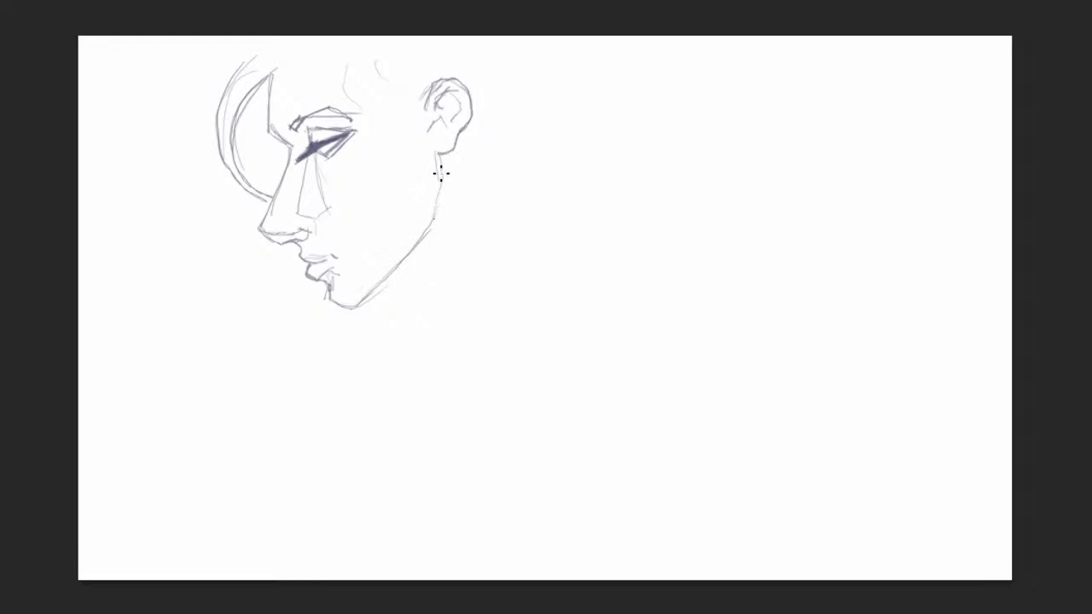
Sketch the hairline from the forehead across the temple to the top of the ear.
mouse_move(430, 90)
mouse_down()
mouse_move(423, 124)
mouse_move(414, 82)
mouse_move(426, 69)
mouse_move(415, 79)
mouse_move(387, 58)
mouse_move(410, 89)
mouse_move(369, 78)
mouse_move(355, 47)
mouse_move(371, 81)
mouse_move(407, 85)
mouse_move(353, 60)
mouse_up()
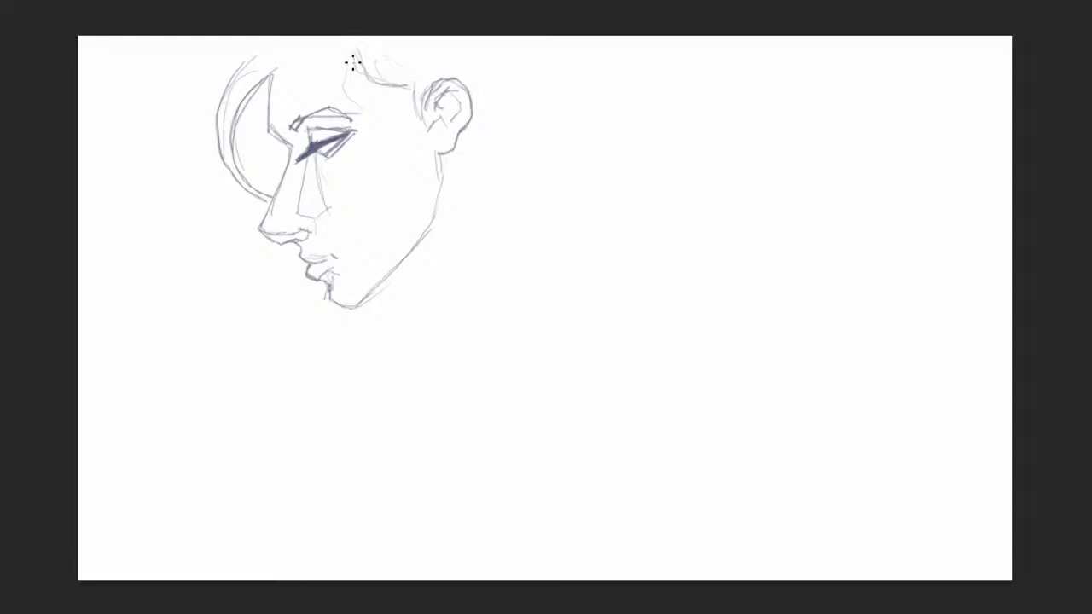
mouse_move(268, 76)
mouse_down()
mouse_move(352, 45)
mouse_move(379, 82)
mouse_up()
mouse_move(349, 44)
mouse_down()
mouse_move(399, 81)
mouse_move(355, 58)
mouse_move(426, 86)
mouse_up()
Sketch long hair strands sweeping from behind the ear, along the jaw and down below the chin.
drag(470, 133, 498, 193)
drag(452, 152, 463, 198)
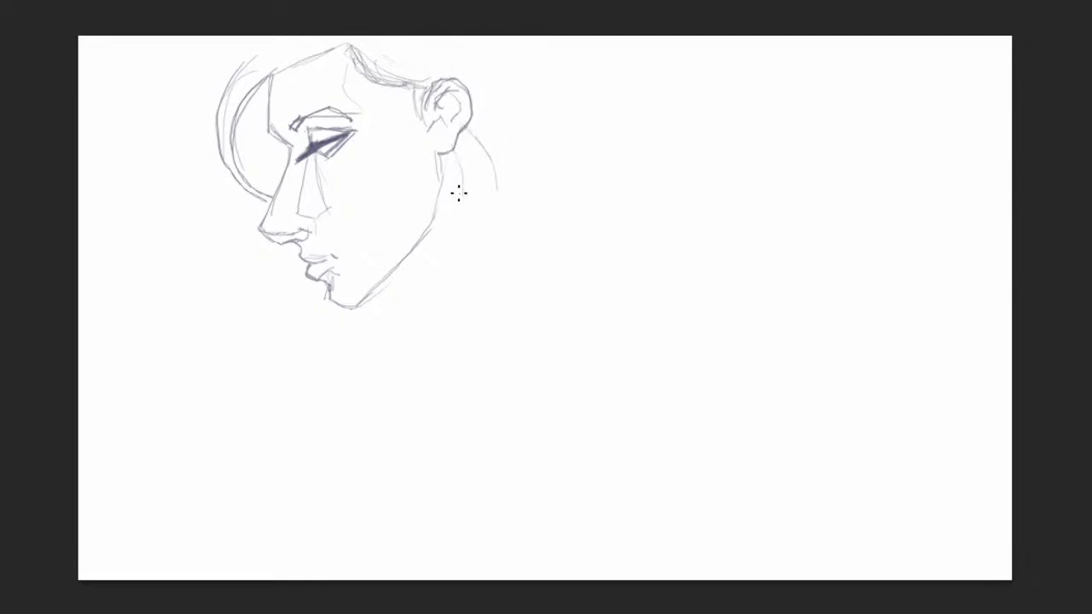
mouse_move(448, 152)
mouse_down()
mouse_move(452, 198)
mouse_move(249, 416)
mouse_move(243, 447)
mouse_up()
mouse_move(371, 288)
mouse_down()
mouse_move(307, 343)
mouse_move(275, 487)
mouse_move(373, 292)
mouse_move(436, 246)
mouse_move(463, 162)
mouse_move(341, 346)
mouse_up()
mouse_move(464, 137)
mouse_down()
mouse_move(492, 188)
mouse_move(415, 318)
mouse_move(288, 398)
mouse_up()
mouse_move(438, 295)
mouse_down()
mouse_move(495, 253)
mouse_move(385, 365)
mouse_move(304, 409)
mouse_up()
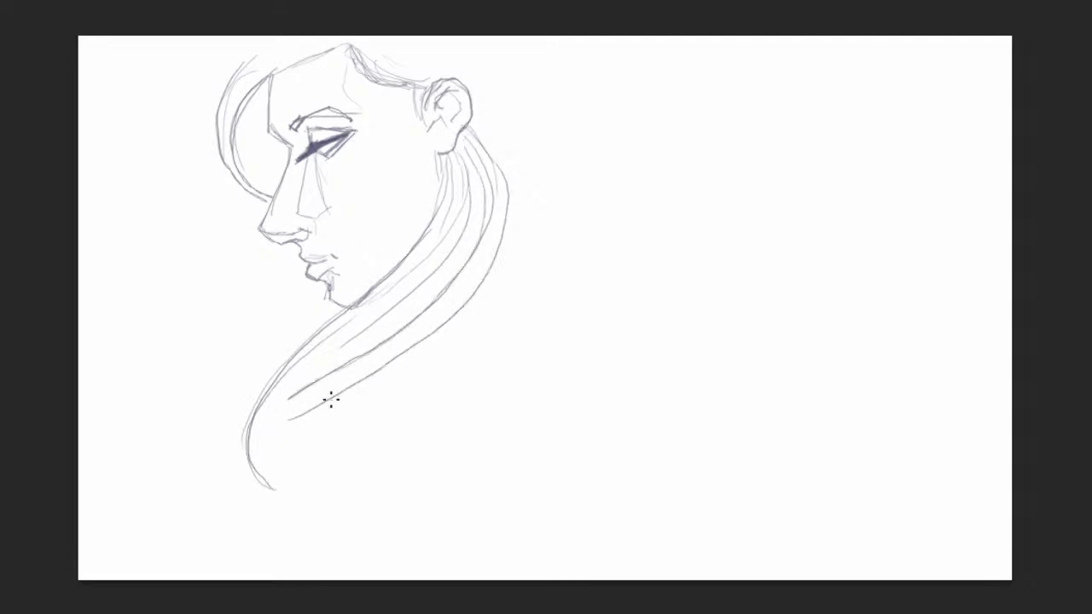
Curl the lower end of the hair into a wide upward-sweeping loop with several parallel contour lines.
mouse_move(361, 370)
mouse_down()
mouse_move(298, 493)
mouse_move(314, 406)
mouse_move(317, 494)
mouse_move(419, 410)
mouse_up()
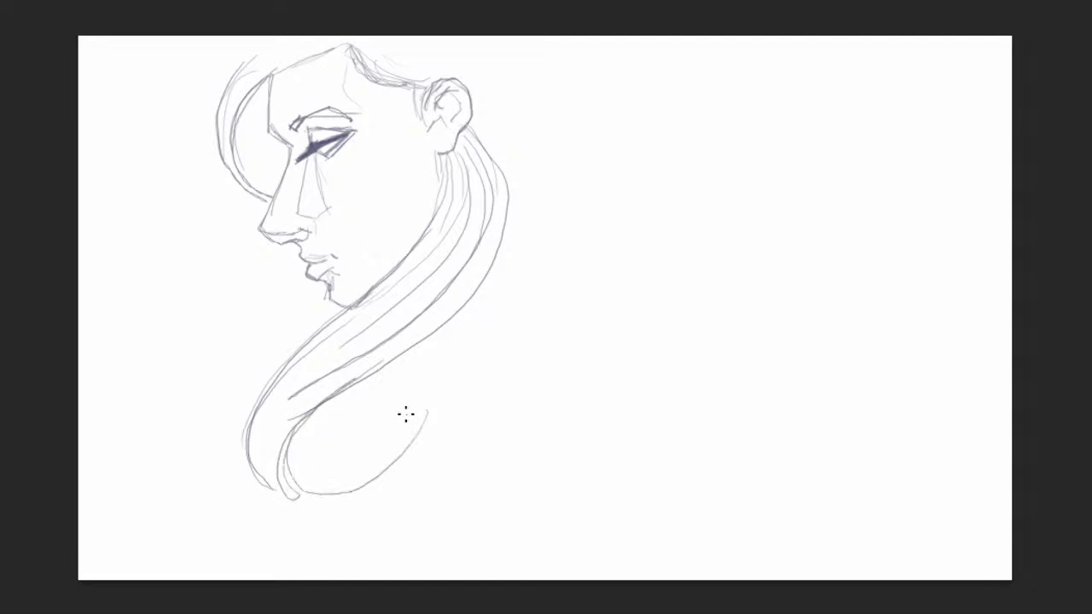
mouse_move(252, 439)
mouse_down()
mouse_move(285, 502)
mouse_move(433, 409)
mouse_up()
mouse_move(261, 418)
mouse_down()
mouse_move(344, 512)
mouse_move(455, 373)
mouse_move(423, 425)
mouse_move(434, 388)
mouse_up()
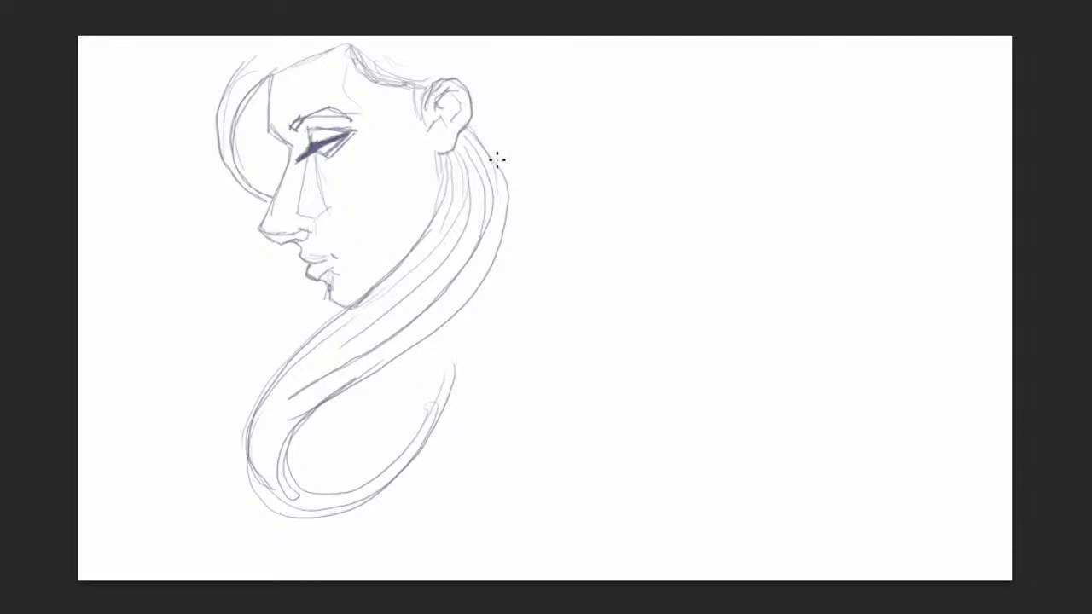
Outline the back of the head and strengthen the curved front lock that falls beside the forehead.
mouse_move(520, 68)
mouse_down()
mouse_move(498, 146)
mouse_move(513, 43)
mouse_move(524, 43)
mouse_move(512, 32)
mouse_move(518, 39)
mouse_up()
mouse_move(231, 85)
mouse_down()
mouse_move(284, 36)
mouse_move(227, 89)
mouse_move(278, 34)
mouse_move(234, 77)
mouse_move(218, 108)
mouse_move(244, 184)
mouse_up()
drag(216, 139, 217, 149)
mouse_move(270, 90)
mouse_down()
mouse_move(287, 154)
mouse_move(271, 202)
mouse_up()
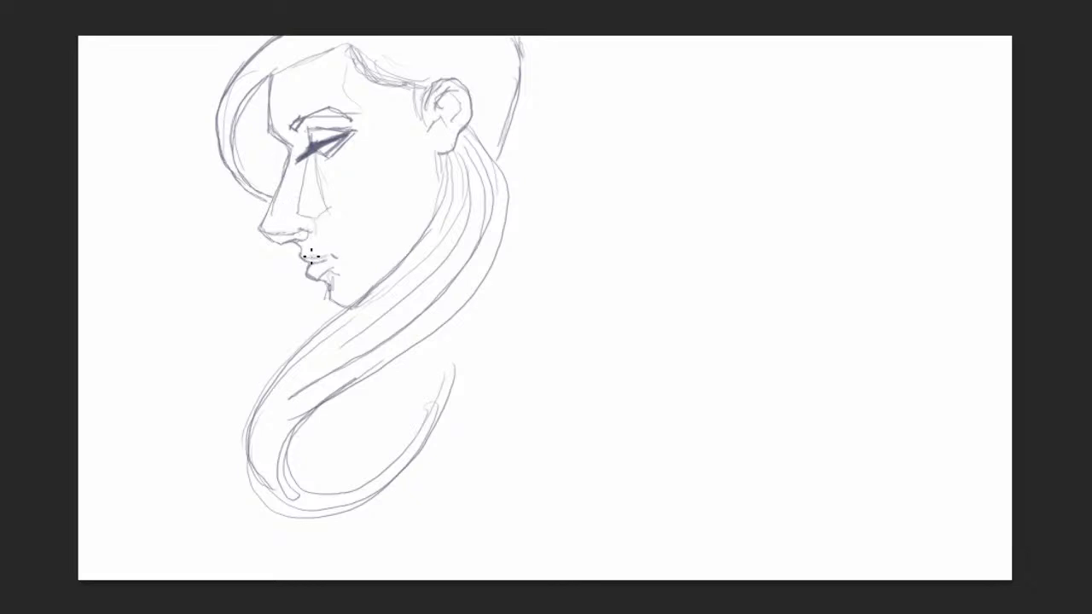
Define the line between the lips and sketch the cheekbone plane running from the ear toward the mouth.
drag(312, 261, 330, 255)
mouse_move(374, 243)
mouse_down()
mouse_move(395, 195)
mouse_move(429, 156)
mouse_move(449, 151)
mouse_move(468, 116)
mouse_up()
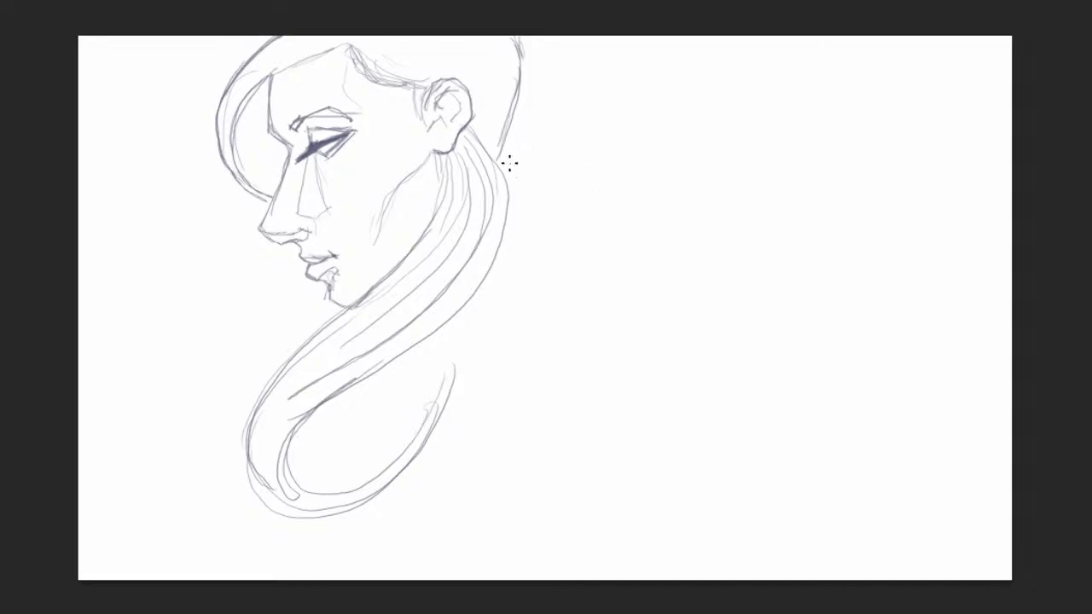
drag(499, 157, 496, 161)
Darken the hairline, the inside of the ear and the jawline with heavier strokes.
mouse_move(411, 82)
mouse_down()
mouse_move(417, 119)
mouse_move(423, 84)
mouse_move(419, 118)
mouse_move(445, 75)
mouse_move(432, 85)
mouse_move(456, 79)
mouse_move(471, 99)
mouse_up()
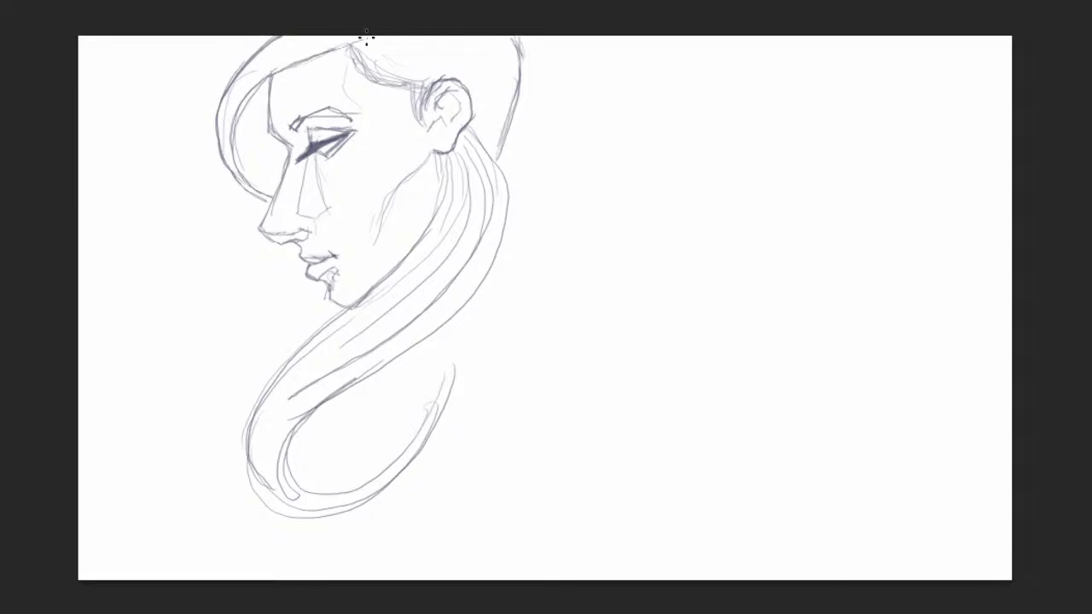
mouse_move(352, 44)
mouse_down()
mouse_move(408, 85)
mouse_move(496, 80)
mouse_move(487, 107)
mouse_move(469, 108)
mouse_move(447, 87)
mouse_move(464, 109)
mouse_move(449, 129)
mouse_move(433, 133)
mouse_move(442, 120)
mouse_move(431, 122)
mouse_move(448, 113)
mouse_move(458, 128)
mouse_up()
mouse_move(385, 273)
mouse_down()
mouse_move(431, 220)
mouse_move(441, 151)
mouse_up()
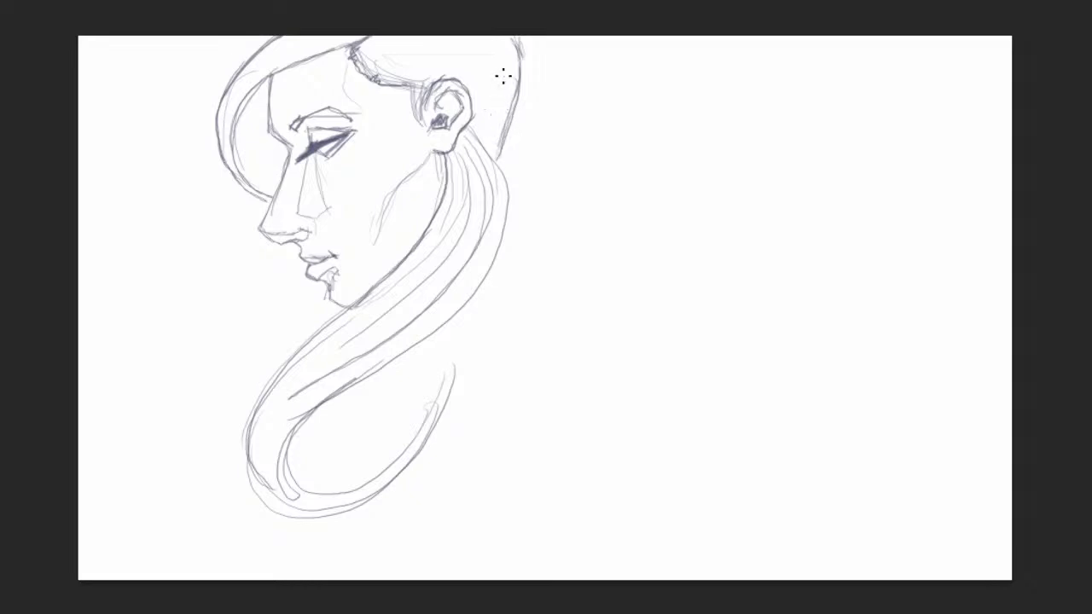
Build up dark strokes along the hair contour at the back of the head and nape.
drag(521, 75, 522, 184)
drag(515, 47, 511, 196)
mouse_move(509, 195)
mouse_down()
mouse_move(509, 100)
mouse_move(502, 201)
mouse_move(513, 63)
mouse_move(516, 169)
mouse_move(497, 241)
mouse_move(511, 74)
mouse_up()
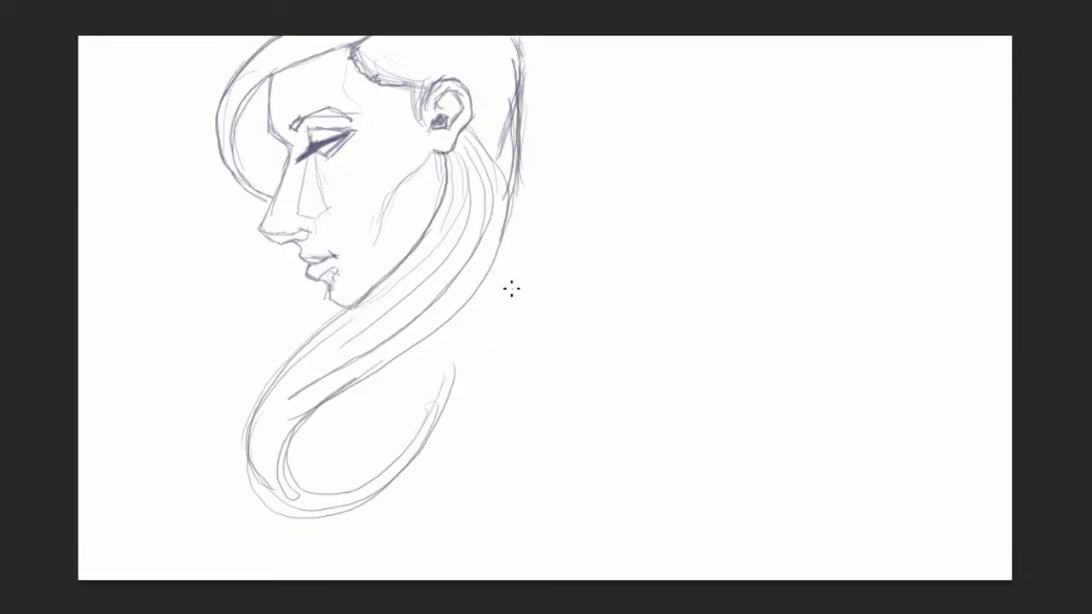
Sketch the front and back contours of the neck, its inner muscle line and the beginning of the shoulder.
drag(482, 283, 514, 295)
mouse_move(515, 190)
mouse_down()
mouse_move(559, 247)
mouse_move(580, 262)
mouse_move(546, 232)
mouse_move(626, 284)
mouse_up()
mouse_move(474, 292)
mouse_down()
mouse_move(585, 319)
mouse_move(534, 300)
mouse_move(582, 309)
mouse_move(601, 329)
mouse_up()
mouse_move(504, 226)
mouse_down()
mouse_move(574, 300)
mouse_move(526, 232)
mouse_move(584, 303)
mouse_up()
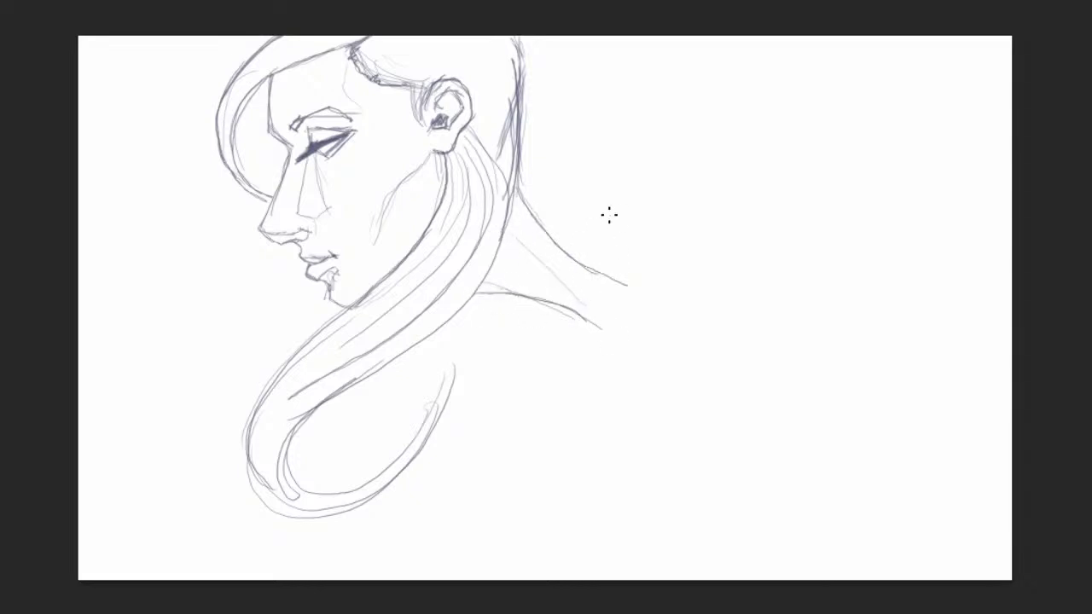
drag(588, 264, 655, 284)
Reinforce the jaw-side edge of the long hair and redraw the contours of its curled end.
mouse_move(335, 309)
mouse_down()
mouse_move(415, 244)
mouse_move(442, 195)
mouse_move(445, 149)
mouse_up()
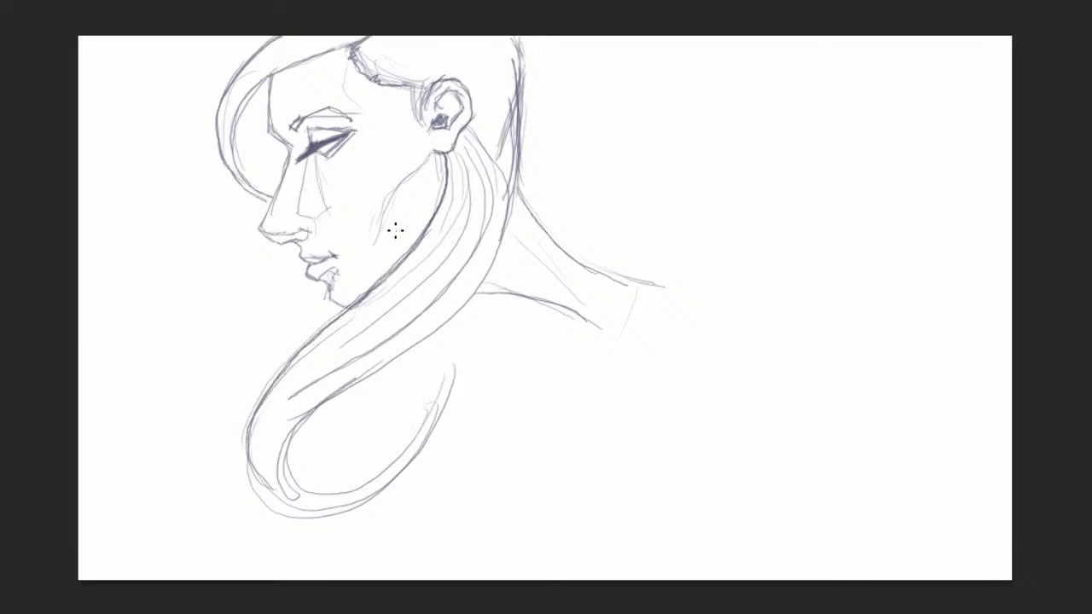
mouse_move(307, 415)
mouse_down()
mouse_move(293, 434)
mouse_move(305, 502)
mouse_move(321, 505)
mouse_up()
mouse_move(247, 426)
mouse_down()
mouse_move(250, 475)
mouse_move(269, 510)
mouse_move(319, 522)
mouse_move(384, 500)
mouse_move(468, 383)
mouse_up()
mouse_move(289, 422)
mouse_down()
mouse_move(293, 455)
mouse_move(331, 499)
mouse_move(425, 438)
mouse_move(440, 391)
mouse_up()
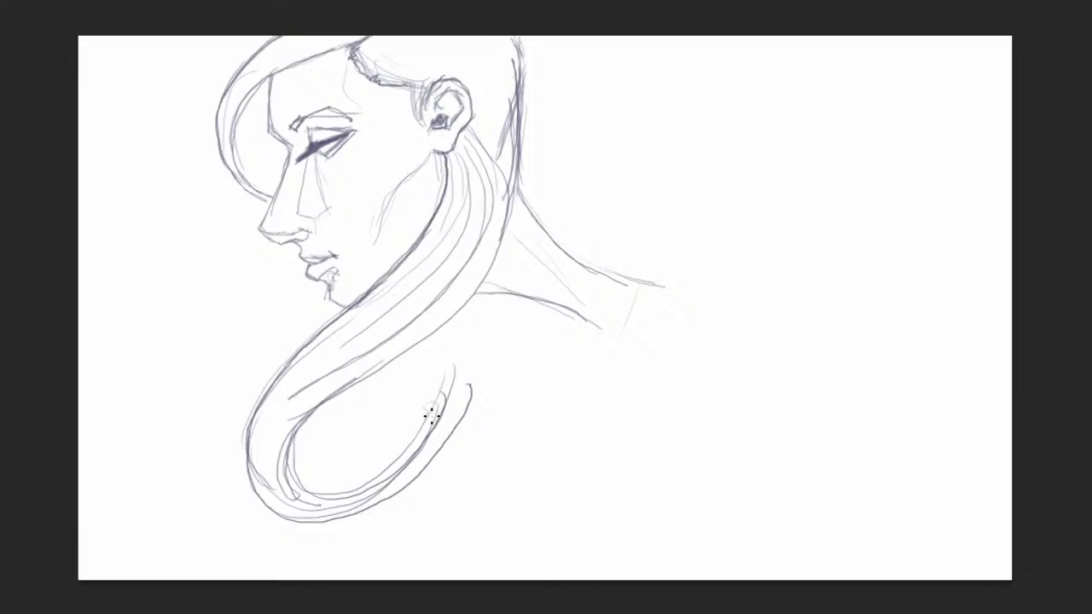
Sketch a second long lock arching outward from the top of the forehead, in front of the face.
mouse_move(226, 79)
mouse_down()
mouse_move(171, 126)
mouse_move(142, 192)
mouse_move(146, 227)
mouse_move(158, 156)
mouse_move(244, 61)
mouse_up()
mouse_move(200, 96)
mouse_down()
mouse_move(143, 188)
mouse_move(135, 234)
mouse_move(146, 270)
mouse_move(164, 283)
mouse_move(140, 239)
mouse_move(144, 205)
mouse_move(185, 123)
mouse_move(222, 92)
mouse_move(167, 154)
mouse_move(147, 205)
mouse_move(163, 266)
mouse_up()
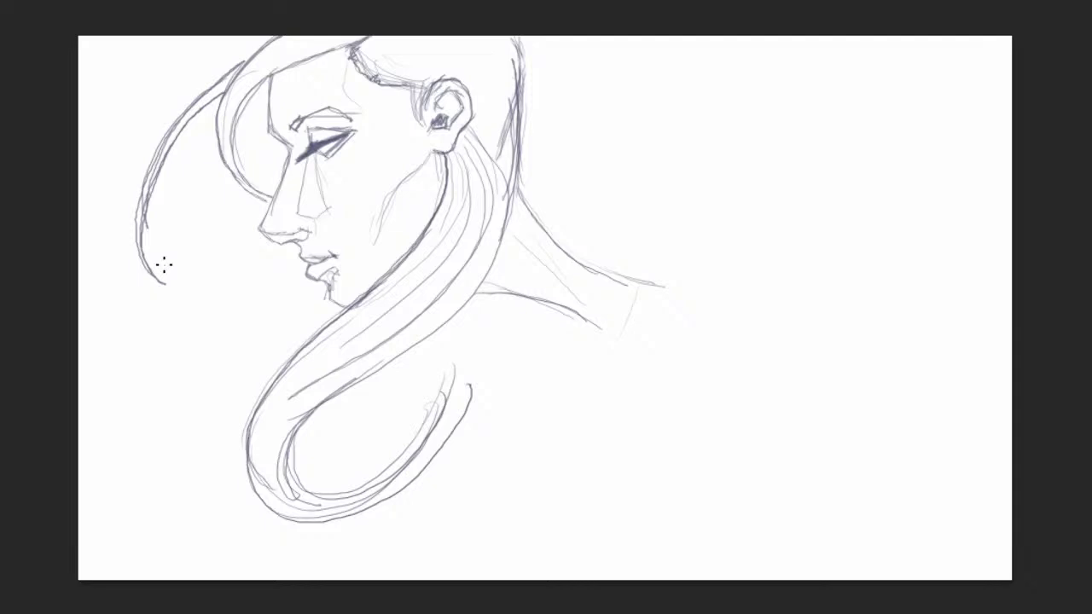
Try olive-yellow strokes on the hair behind the ear and undo them.
mouse_move(512, 117)
mouse_down()
mouse_move(502, 169)
mouse_move(507, 94)
mouse_move(515, 209)
mouse_up()
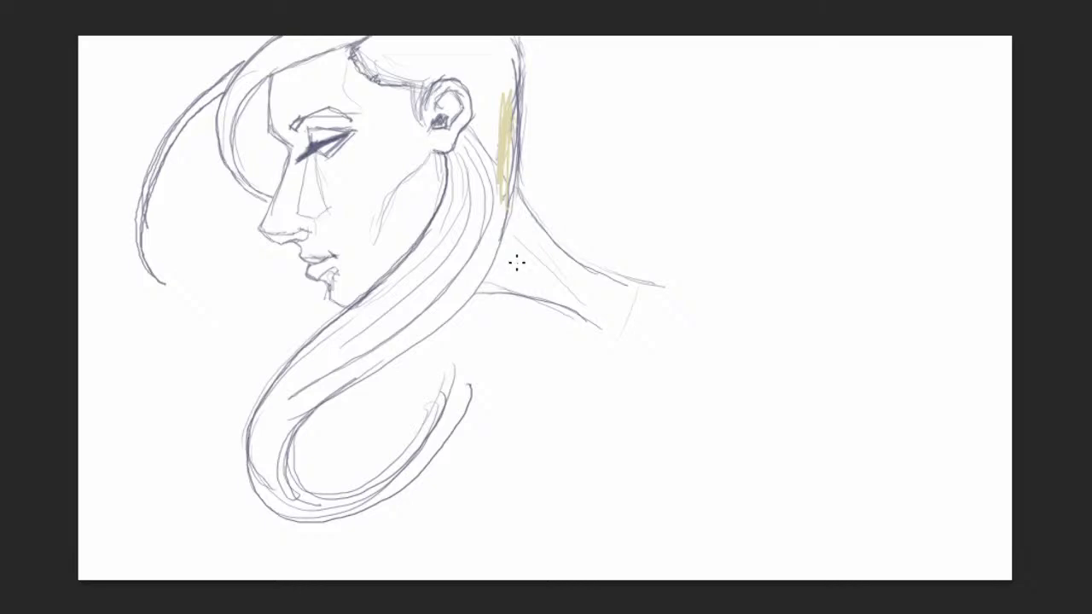
key(ctrl+z)
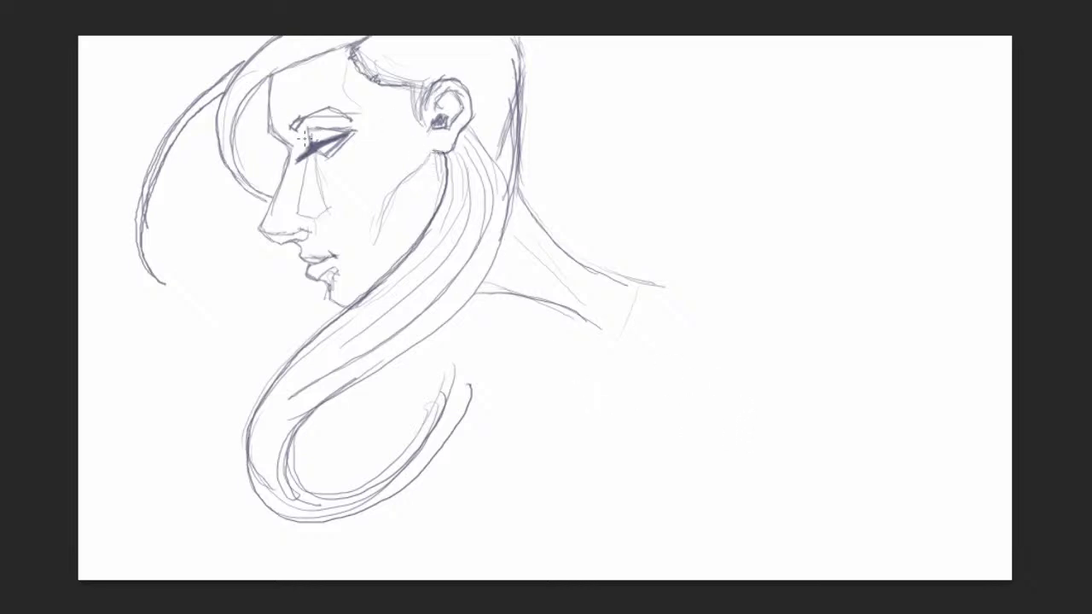
Darken the eye and retrace the face profile from the brow over nose, lips and chin up to the ear in bold lines.
mouse_move(295, 153)
mouse_down()
mouse_move(300, 164)
mouse_move(312, 138)
mouse_move(346, 132)
mouse_move(295, 166)
mouse_move(338, 138)
mouse_up()
mouse_move(314, 146)
mouse_down()
mouse_move(309, 128)
mouse_move(307, 138)
mouse_move(338, 125)
mouse_move(320, 155)
mouse_move(349, 133)
mouse_up()
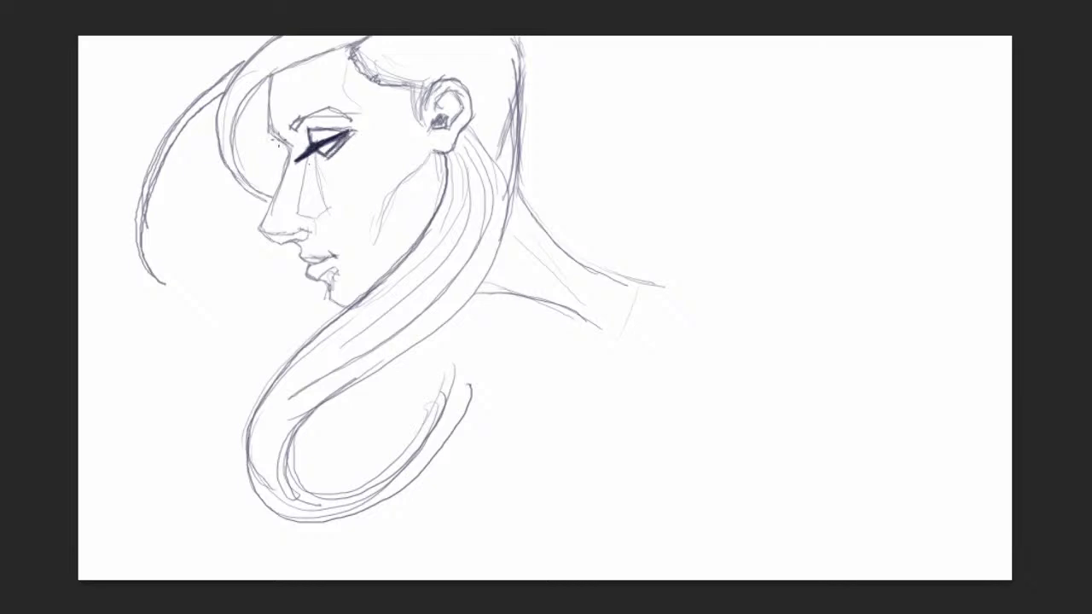
mouse_move(266, 130)
mouse_down()
mouse_move(258, 231)
mouse_move(297, 245)
mouse_move(319, 210)
mouse_move(309, 249)
mouse_move(296, 252)
mouse_move(307, 279)
mouse_move(321, 277)
mouse_move(328, 295)
mouse_move(347, 302)
mouse_move(422, 246)
mouse_move(439, 149)
mouse_up()
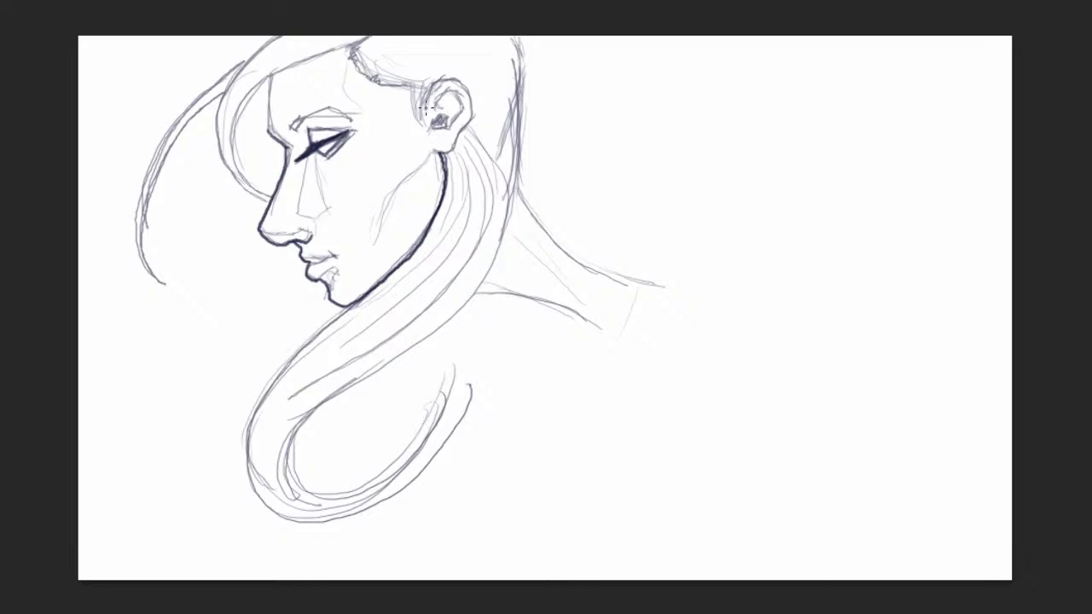
Retrace the ear's outer and inner contours and the forehead edge with a bold dark line.
mouse_move(438, 82)
mouse_down()
mouse_move(454, 78)
mouse_move(470, 92)
mouse_move(475, 121)
mouse_move(438, 152)
mouse_up()
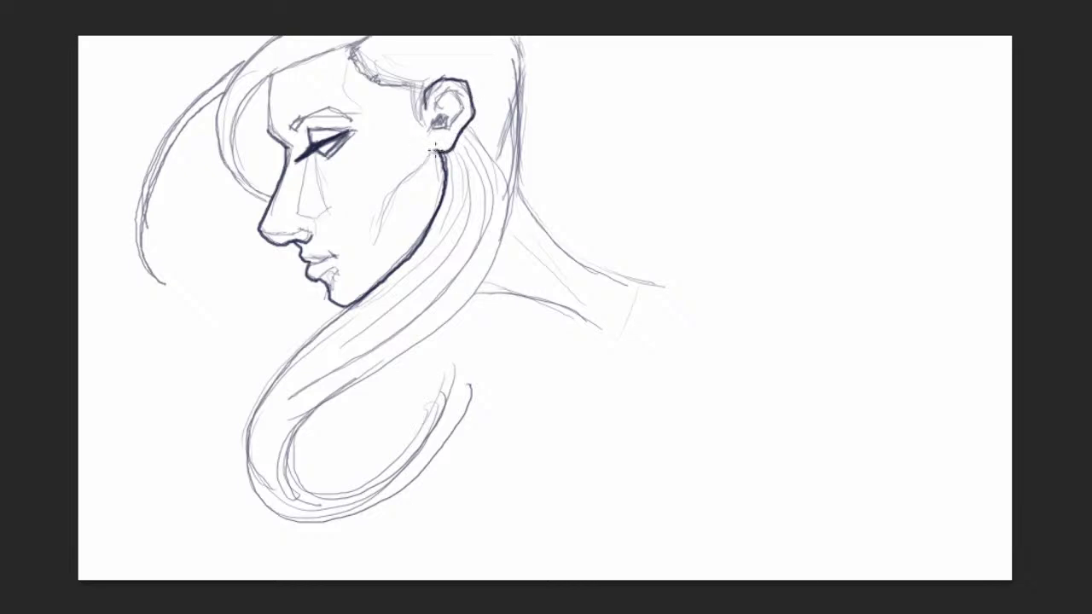
mouse_move(437, 108)
mouse_down()
mouse_move(454, 90)
mouse_move(465, 100)
mouse_move(457, 125)
mouse_move(431, 125)
mouse_move(442, 124)
mouse_up()
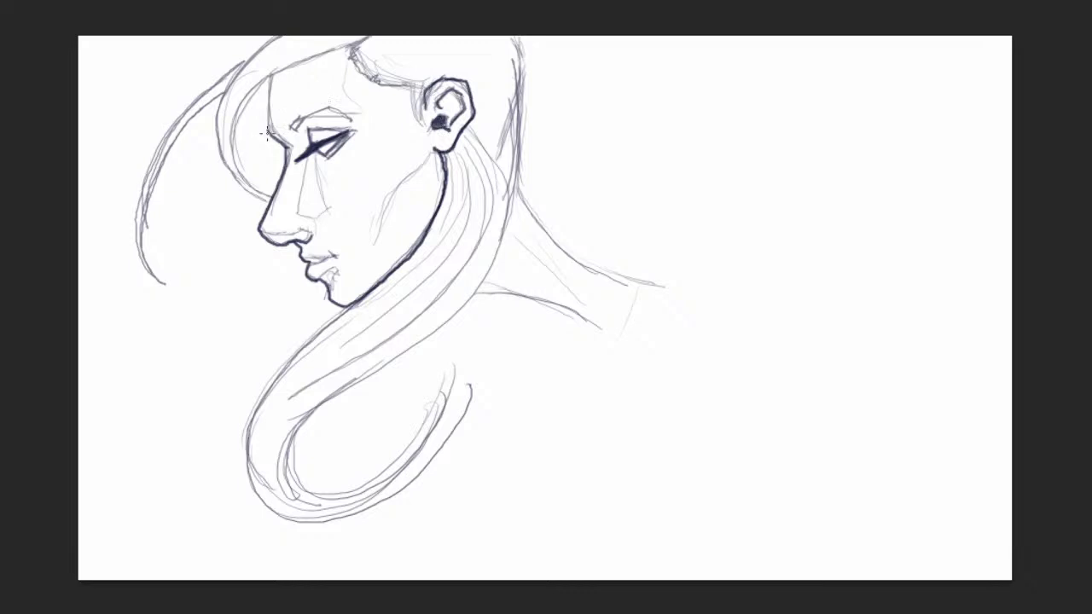
mouse_move(266, 129)
mouse_down()
mouse_move(271, 74)
mouse_move(266, 128)
mouse_up()
Trace both edges of the long hair and the hairline down to the sideburn in bold dark lines.
mouse_move(253, 453)
mouse_down()
mouse_move(244, 463)
mouse_move(249, 412)
mouse_move(275, 373)
mouse_move(349, 305)
mouse_up()
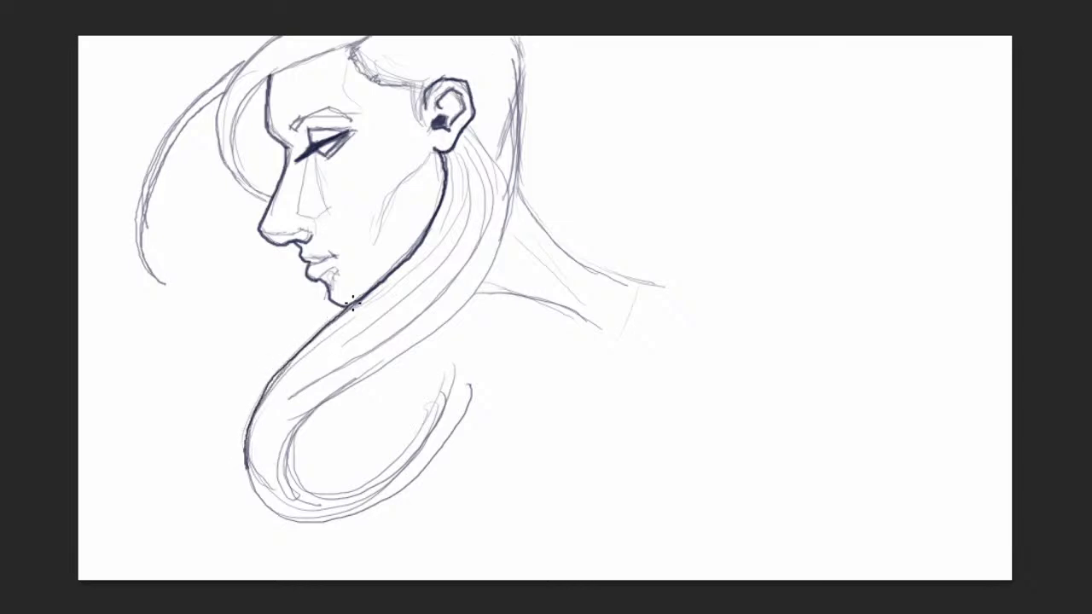
mouse_move(292, 495)
mouse_down()
mouse_move(295, 443)
mouse_move(322, 411)
mouse_move(450, 319)
mouse_move(488, 267)
mouse_move(520, 188)
mouse_move(528, 32)
mouse_up()
mouse_move(347, 50)
mouse_down()
mouse_move(377, 82)
mouse_move(398, 75)
mouse_move(386, 83)
mouse_move(406, 93)
mouse_move(402, 126)
mouse_move(416, 143)
mouse_move(432, 137)
mouse_move(412, 123)
mouse_move(429, 87)
mouse_move(412, 115)
mouse_move(429, 145)
mouse_move(412, 109)
mouse_move(421, 85)
mouse_up()
Trace the inner and outer edges of the curved front lock with bold dark lines.
mouse_move(235, 122)
mouse_down()
mouse_move(243, 98)
mouse_move(295, 57)
mouse_move(352, 36)
mouse_up()
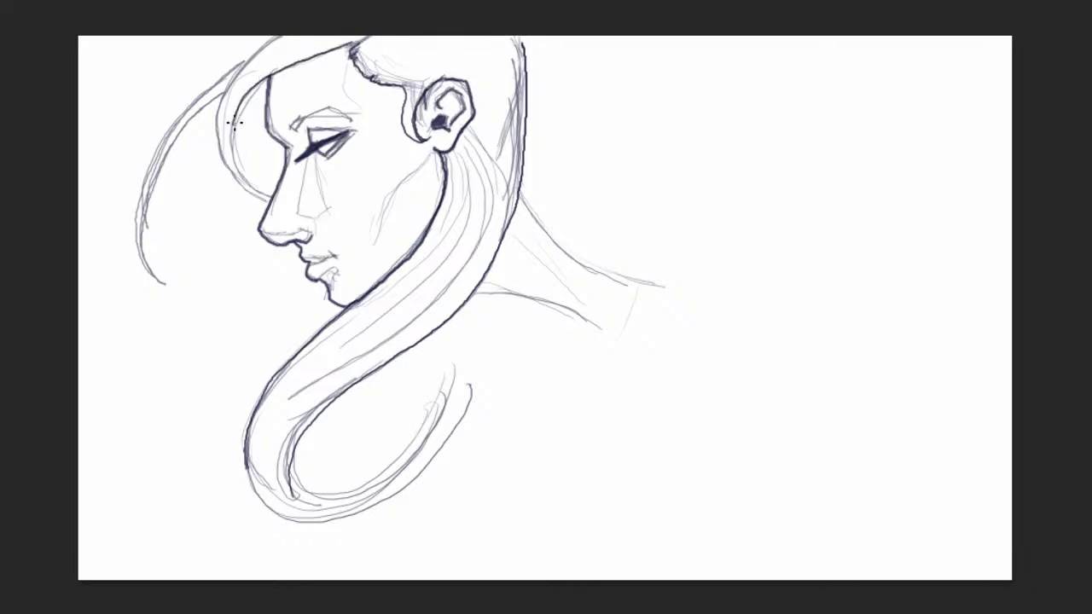
mouse_move(231, 129)
mouse_down()
mouse_move(237, 164)
mouse_move(269, 198)
mouse_move(264, 179)
mouse_up()
mouse_move(278, 37)
mouse_down()
mouse_move(226, 94)
mouse_move(216, 133)
mouse_move(226, 175)
mouse_move(267, 205)
mouse_up()
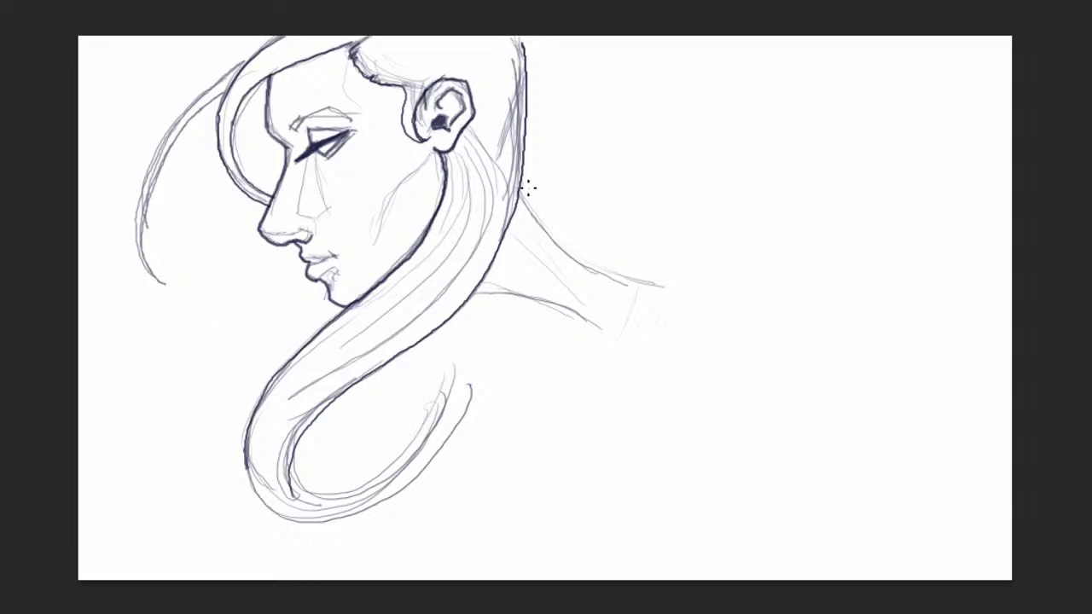
Retrace the back, front and inner muscle lines of the neck with darker strokes.
mouse_move(520, 192)
mouse_down()
mouse_move(576, 260)
mouse_move(650, 303)
mouse_up()
mouse_move(470, 292)
mouse_down()
mouse_move(547, 307)
mouse_move(607, 346)
mouse_up()
drag(508, 227, 603, 331)
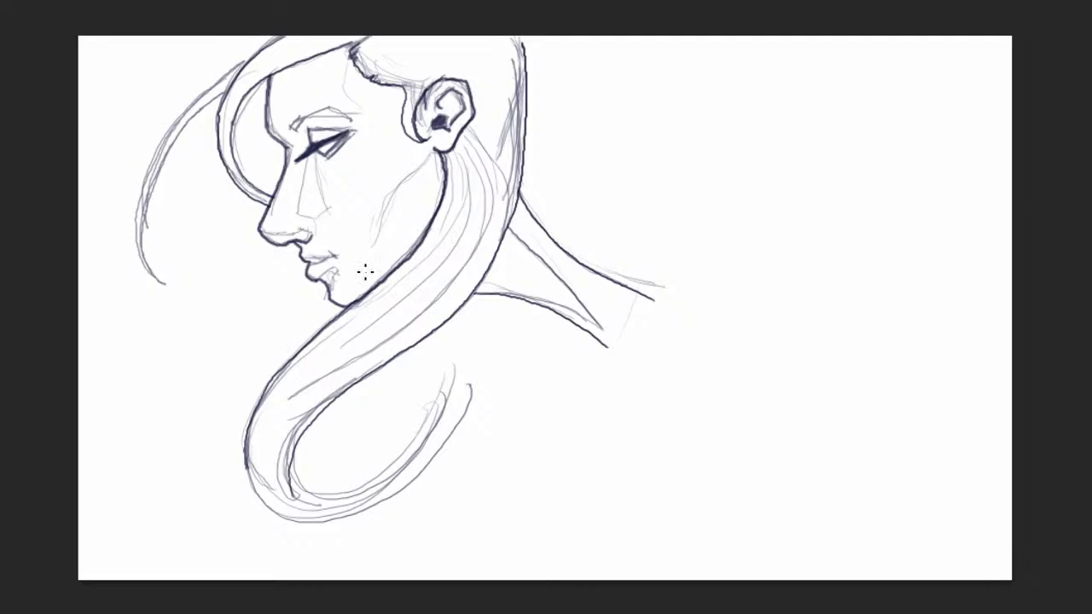
Darken the eyebrow and refine the shadow shape running down the side of the nose.
mouse_move(288, 127)
mouse_down()
mouse_move(326, 104)
mouse_move(319, 110)
mouse_move(345, 115)
mouse_move(328, 108)
mouse_move(290, 127)
mouse_up()
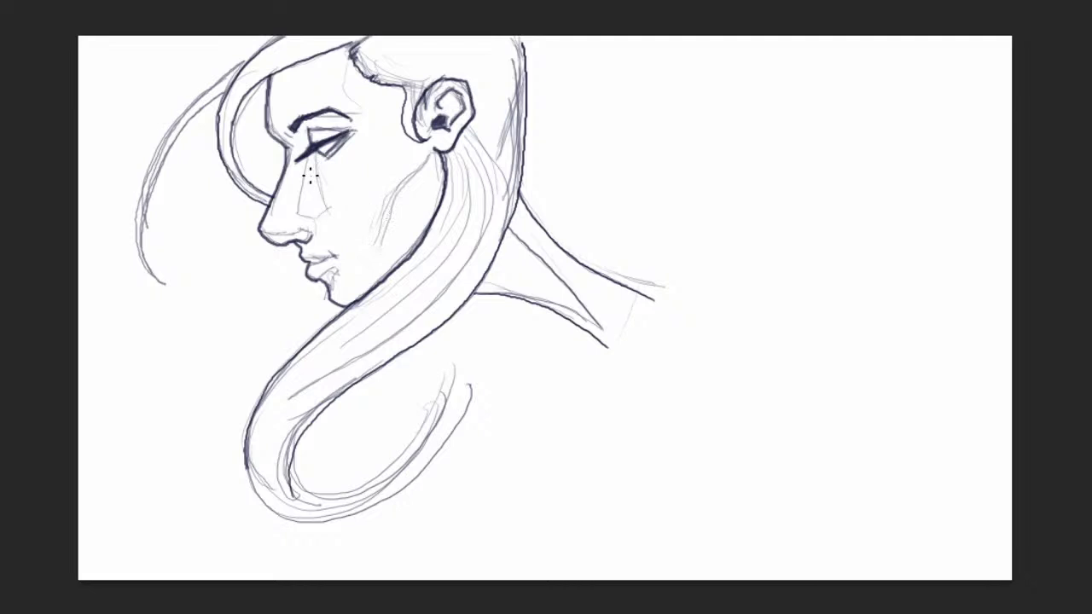
mouse_move(294, 215)
mouse_down()
mouse_move(322, 217)
mouse_move(314, 169)
mouse_up()
Sketch the chest contour below the base of the throat and start the shoulder line from the neck.
mouse_move(609, 341)
mouse_down()
mouse_move(627, 374)
mouse_move(614, 384)
mouse_up()
drag(604, 346, 614, 383)
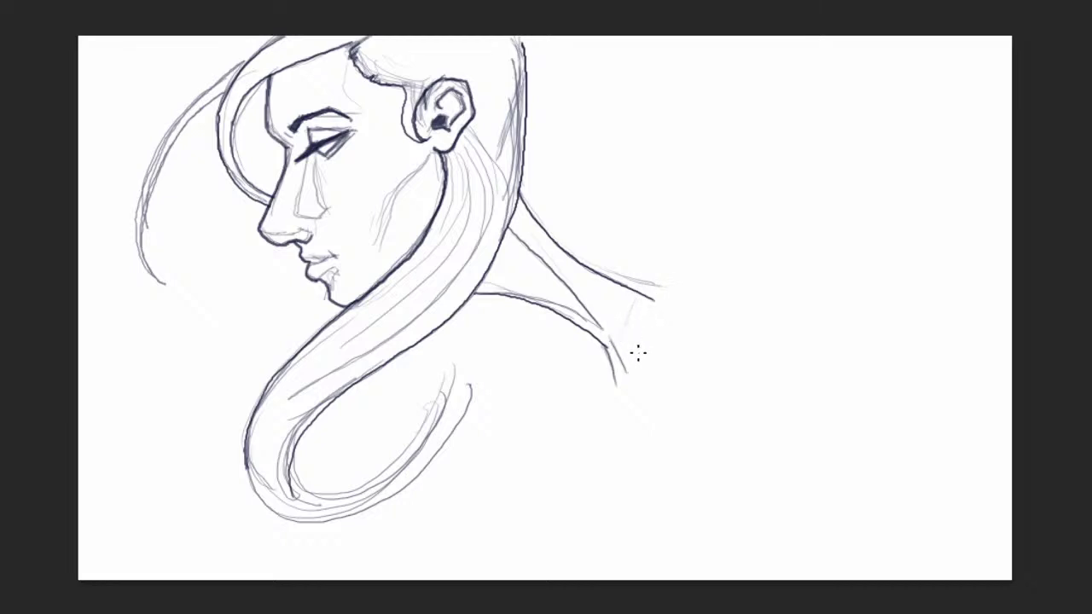
drag(652, 299, 694, 290)
key(ctrl+plus)
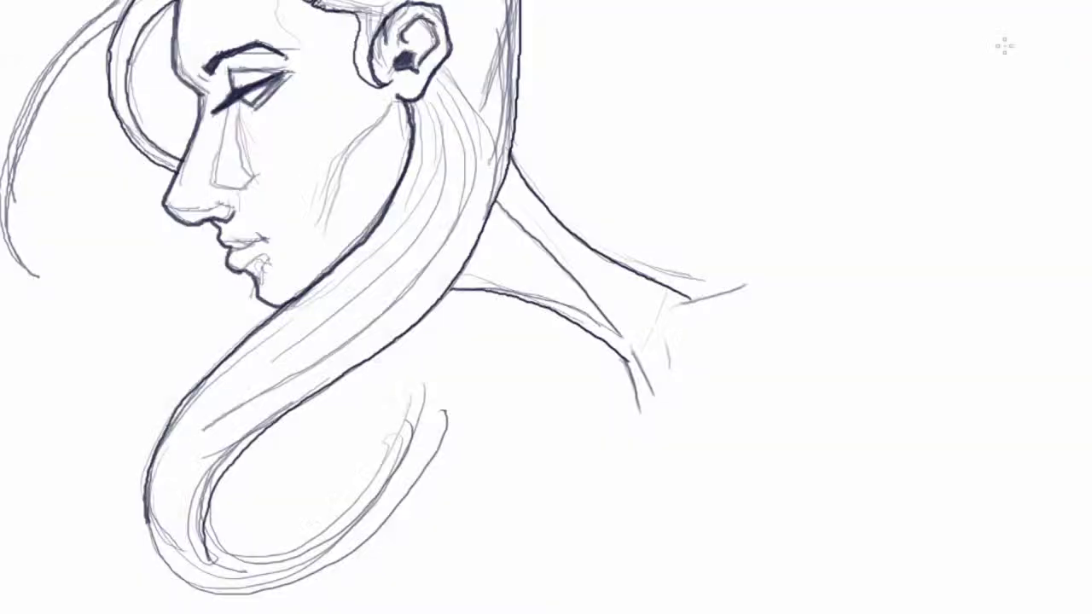
key(ctrl+minus)
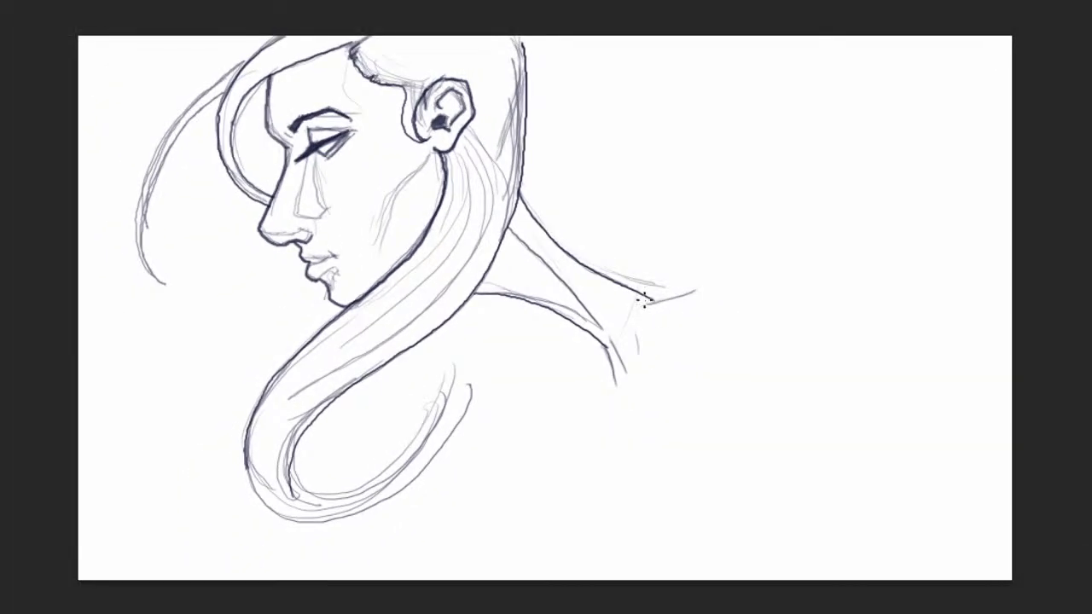
Extend the rounded shoulder contour, adding the lower arm edge and a small oval highlight shape on the shoulder.
mouse_move(653, 300)
mouse_down()
mouse_move(706, 286)
mouse_move(754, 307)
mouse_up()
drag(686, 364, 749, 336)
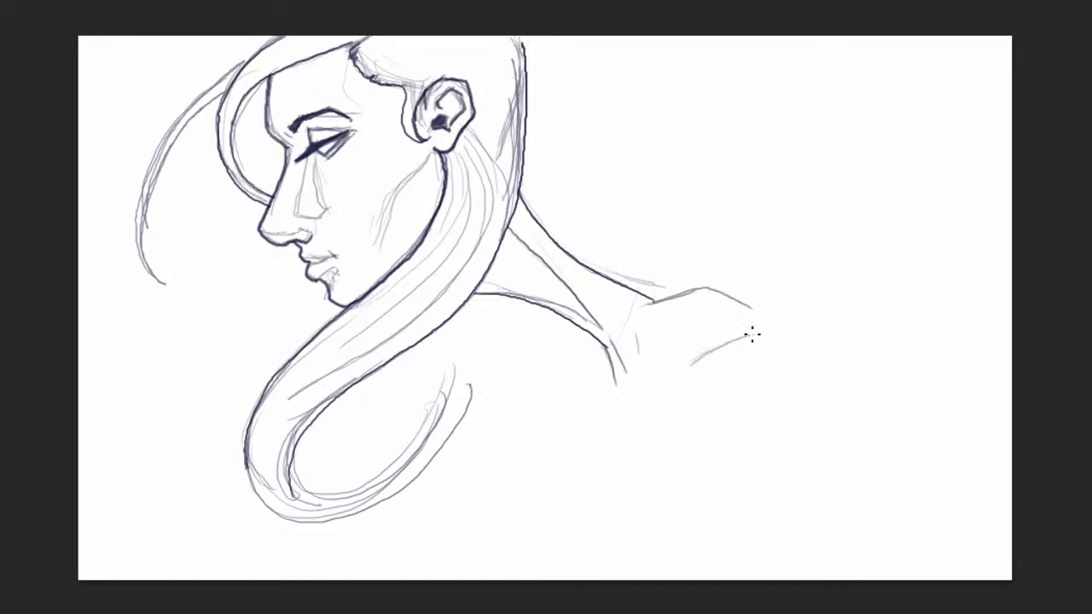
mouse_move(654, 301)
mouse_down()
mouse_move(711, 291)
mouse_move(764, 318)
mouse_up()
mouse_move(691, 318)
mouse_down()
mouse_move(724, 313)
mouse_move(748, 326)
mouse_move(697, 312)
mouse_move(695, 334)
mouse_move(748, 325)
mouse_up()
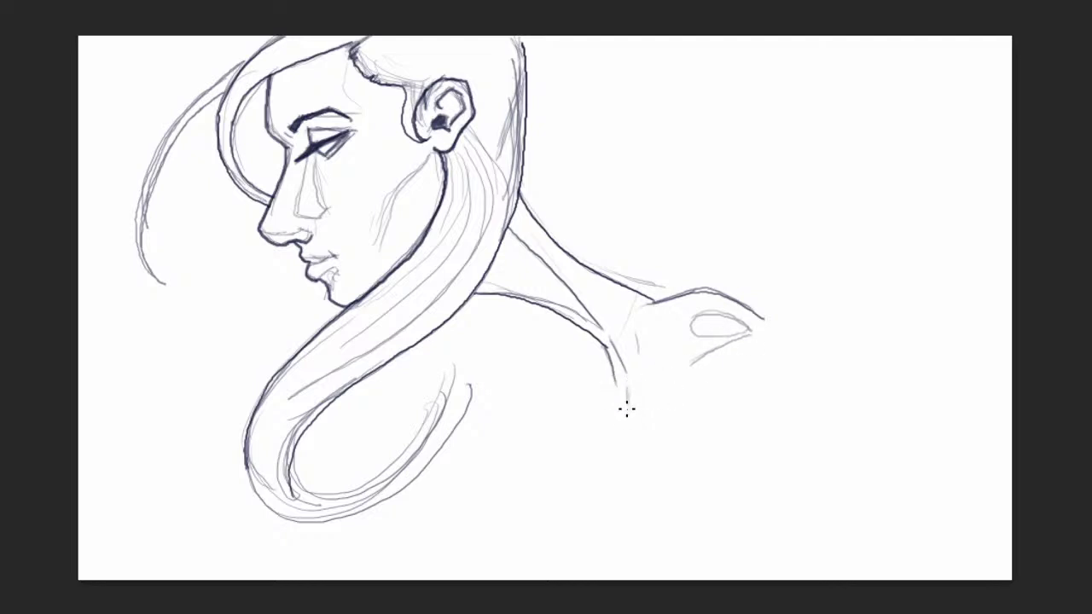
Sketch and darken the outline of the bust, from the upper chest around to the underarm.
mouse_move(617, 372)
mouse_down()
mouse_move(605, 426)
mouse_move(628, 453)
mouse_up()
mouse_move(629, 389)
mouse_down()
mouse_move(647, 479)
mouse_move(702, 489)
mouse_up()
mouse_move(638, 403)
mouse_down()
mouse_move(645, 471)
mouse_move(691, 499)
mouse_move(750, 455)
mouse_move(709, 502)
mouse_move(646, 484)
mouse_up()
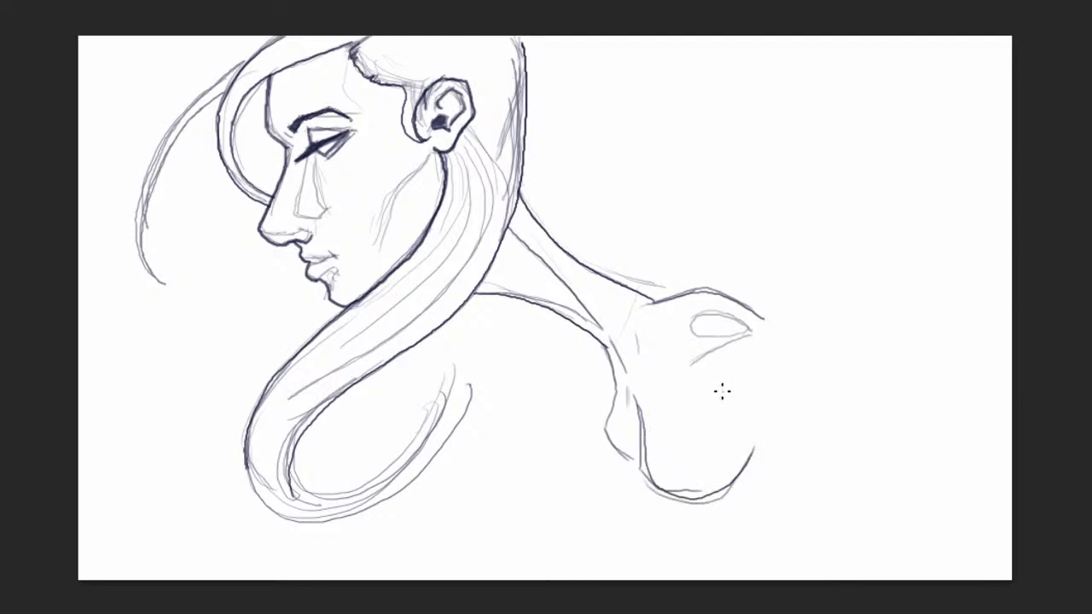
mouse_move(745, 394)
mouse_down()
mouse_move(755, 458)
mouse_move(759, 424)
mouse_move(755, 464)
mouse_move(730, 486)
mouse_move(767, 495)
mouse_up()
mouse_move(707, 366)
mouse_down()
mouse_move(736, 345)
mouse_move(711, 363)
mouse_move(713, 377)
mouse_move(732, 349)
mouse_move(717, 380)
mouse_move(728, 373)
mouse_move(749, 400)
mouse_up()
mouse_move(758, 464)
mouse_down()
mouse_move(714, 504)
mouse_move(753, 485)
mouse_move(757, 418)
mouse_move(671, 492)
mouse_move(612, 443)
mouse_move(619, 364)
mouse_up()
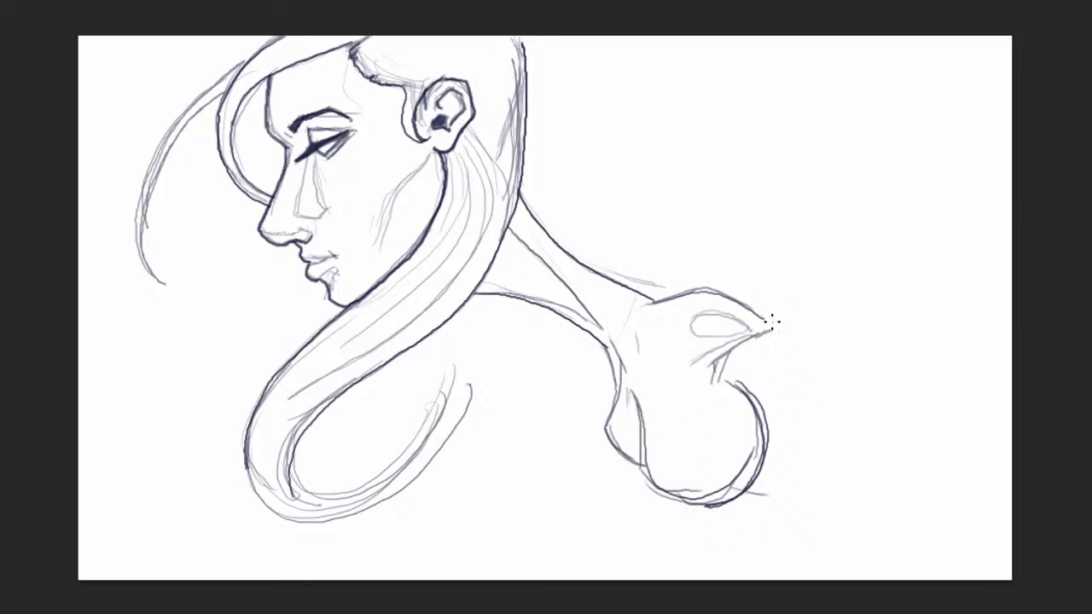
Fill the underarm area between the shoulder and the bust with dark shading strokes.
mouse_move(727, 357)
mouse_down()
mouse_move(720, 387)
mouse_move(745, 343)
mouse_move(738, 383)
mouse_move(748, 345)
mouse_move(723, 386)
mouse_move(751, 341)
mouse_move(738, 360)
mouse_up()
drag(737, 360, 744, 344)
drag(730, 384, 734, 388)
drag(748, 344, 750, 328)
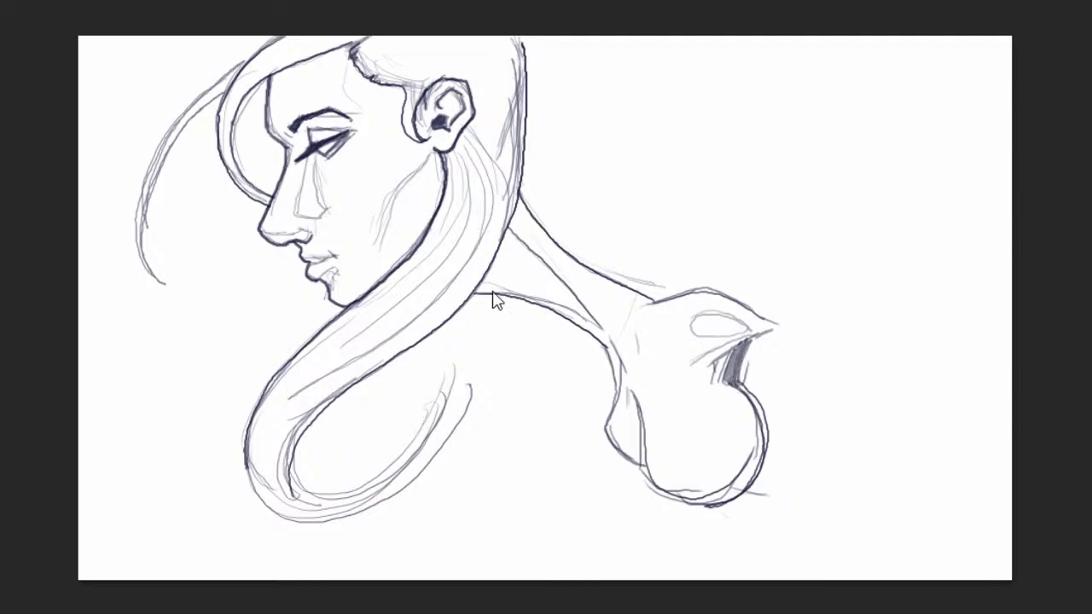
Shade the cheek plane along the jaw and the side and underside of the nose in gray.
mouse_move(431, 158)
mouse_down()
mouse_move(395, 198)
mouse_move(379, 254)
mouse_move(436, 163)
mouse_move(427, 203)
mouse_move(438, 179)
mouse_move(436, 200)
mouse_move(397, 260)
mouse_move(414, 207)
mouse_move(372, 284)
mouse_up()
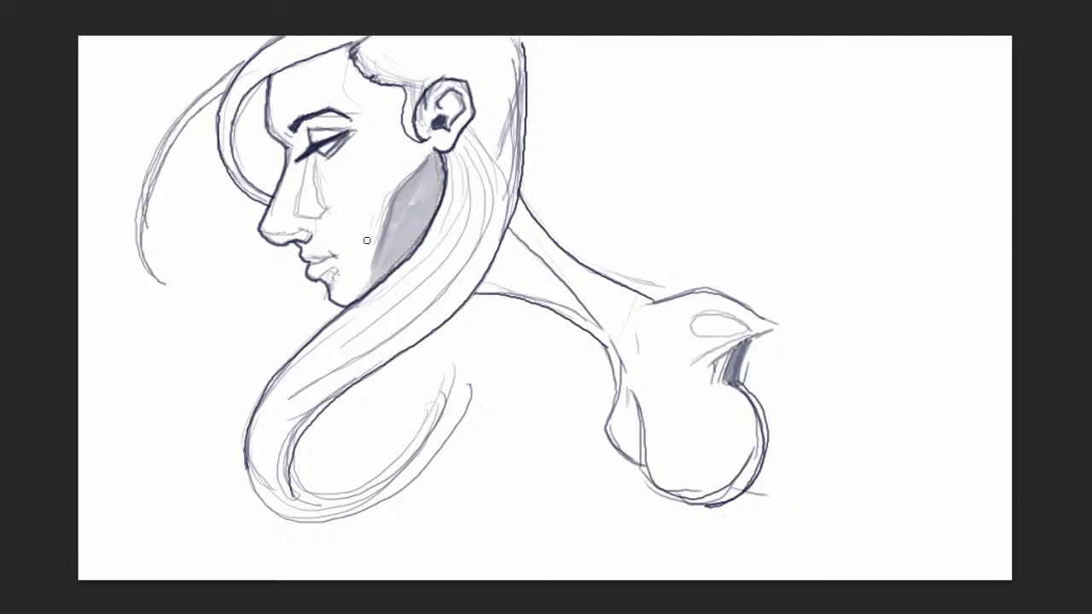
mouse_move(312, 158)
mouse_down()
mouse_move(303, 201)
mouse_move(312, 153)
mouse_move(306, 206)
mouse_move(314, 201)
mouse_move(317, 214)
mouse_move(313, 178)
mouse_move(312, 207)
mouse_move(264, 234)
mouse_move(290, 237)
mouse_up()
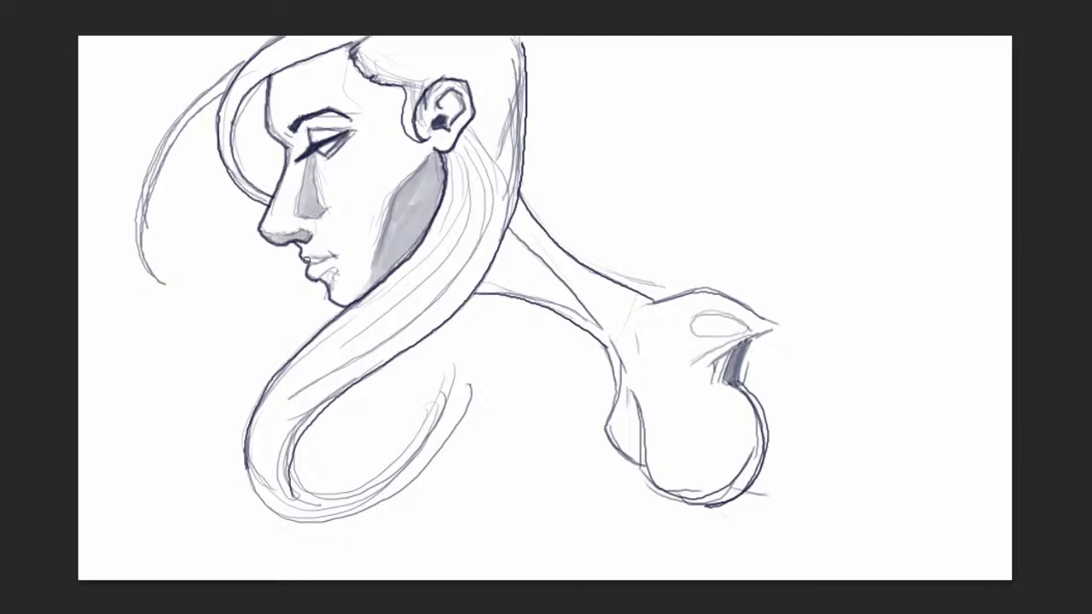
Shade the chin, the eye socket and the temple along the hairline in gray, and darken the inner edge of the long hair lock.
mouse_move(320, 276)
mouse_down()
mouse_move(335, 272)
mouse_move(334, 295)
mouse_up()
mouse_move(332, 159)
mouse_down()
mouse_move(354, 132)
mouse_move(302, 129)
mouse_move(359, 124)
mouse_up()
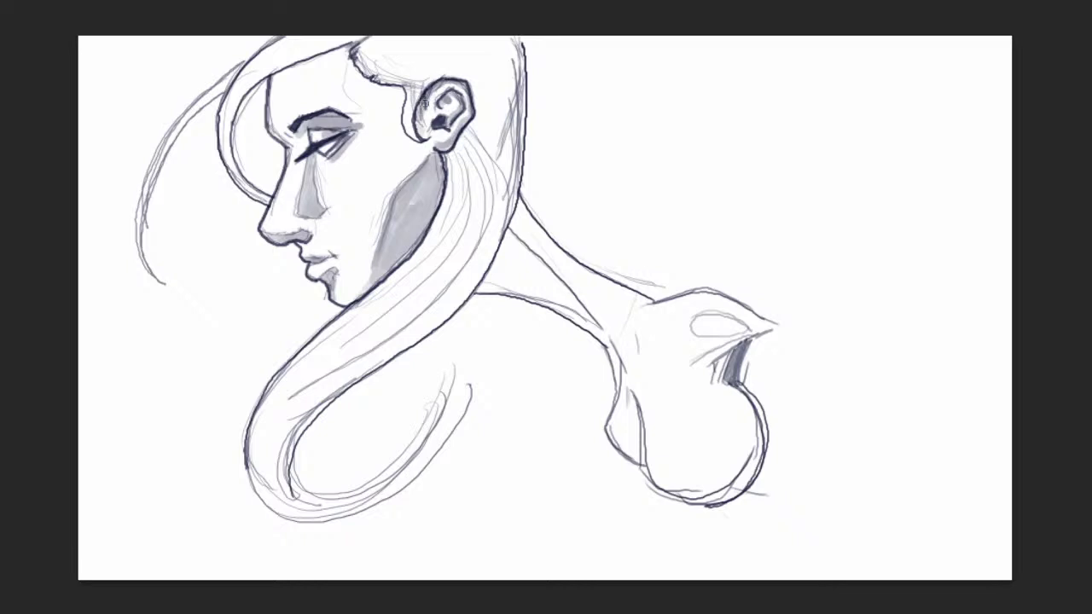
mouse_move(349, 63)
mouse_down()
mouse_move(351, 93)
mouse_move(371, 103)
mouse_move(353, 66)
mouse_move(358, 86)
mouse_move(357, 74)
mouse_move(374, 80)
mouse_move(378, 103)
mouse_move(396, 88)
mouse_move(409, 128)
mouse_up()
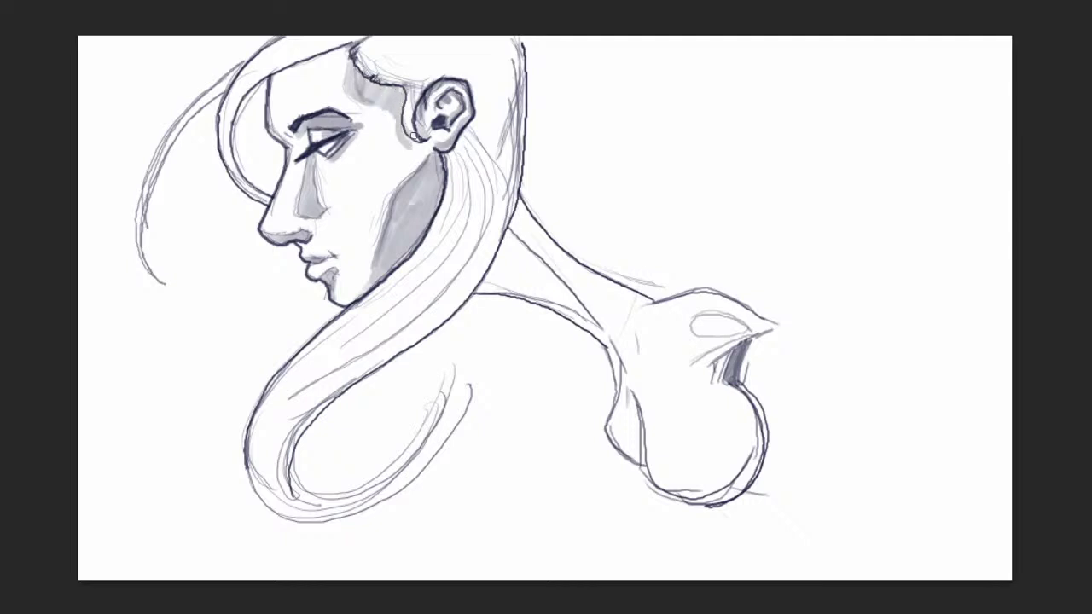
mouse_move(301, 425)
mouse_down()
mouse_move(369, 367)
mouse_move(289, 446)
mouse_move(320, 400)
mouse_move(470, 273)
mouse_move(394, 349)
mouse_move(410, 344)
mouse_move(493, 261)
mouse_move(453, 308)
mouse_move(512, 220)
mouse_move(472, 277)
mouse_move(508, 189)
mouse_move(446, 303)
mouse_move(473, 270)
mouse_move(516, 152)
mouse_move(460, 296)
mouse_move(518, 142)
mouse_move(473, 269)
mouse_move(429, 320)
mouse_move(304, 411)
mouse_move(280, 464)
mouse_move(287, 490)
mouse_move(292, 443)
mouse_move(295, 496)
mouse_move(289, 461)
mouse_move(307, 497)
mouse_move(297, 436)
mouse_up()
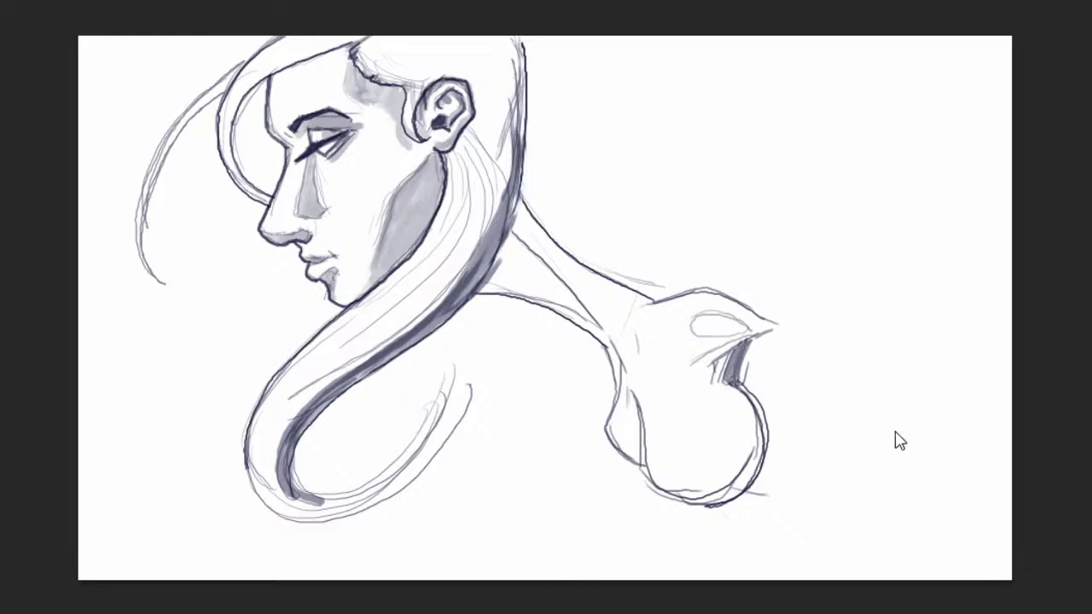
Shade the outer side of the bust, the underarm and the tip of the shoulder in soft gray.
mouse_move(729, 384)
mouse_down()
mouse_move(753, 408)
mouse_move(763, 438)
mouse_move(746, 486)
mouse_move(721, 504)
mouse_move(752, 468)
mouse_move(753, 414)
mouse_move(744, 373)
mouse_up()
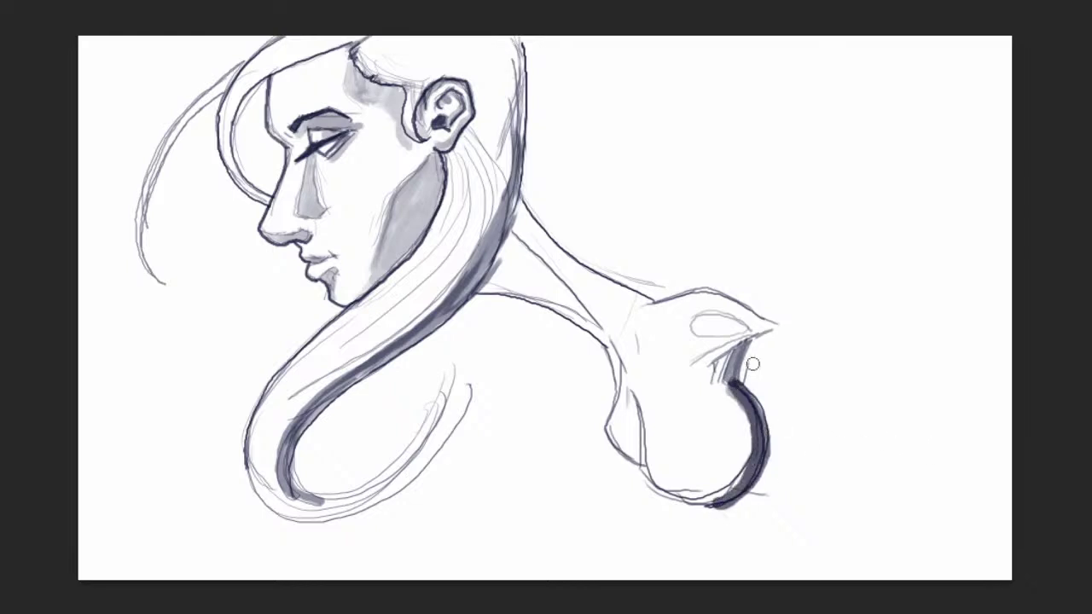
key(ctrl+z)
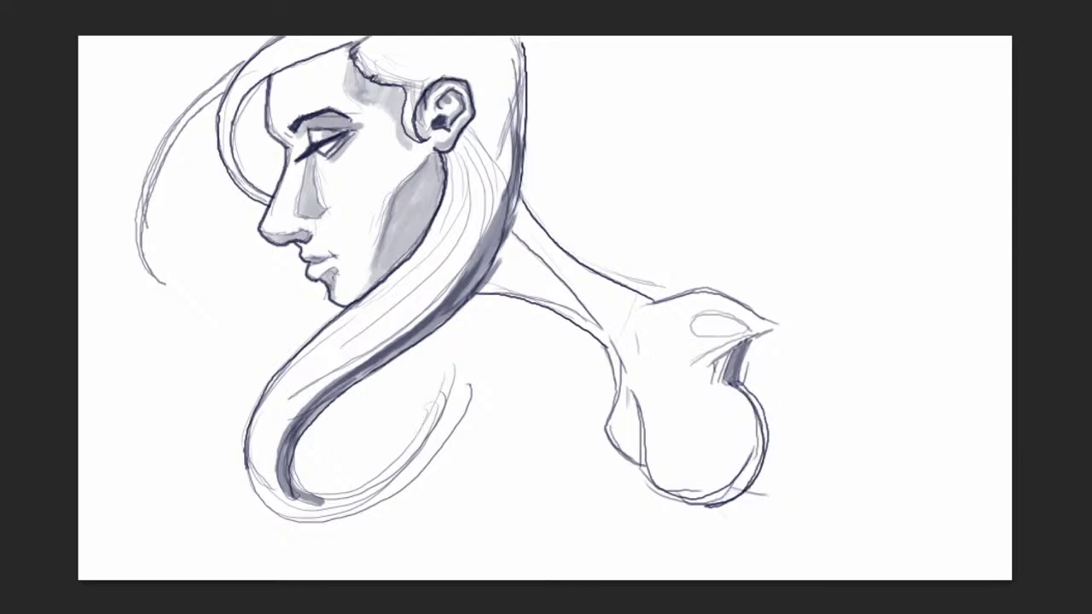
mouse_move(729, 378)
mouse_down()
mouse_move(760, 430)
mouse_move(739, 492)
mouse_move(713, 502)
mouse_move(744, 432)
mouse_move(731, 386)
mouse_move(752, 427)
mouse_move(741, 482)
mouse_move(749, 431)
mouse_move(723, 488)
mouse_move(695, 499)
mouse_move(724, 456)
mouse_move(723, 382)
mouse_move(733, 403)
mouse_move(721, 481)
mouse_move(679, 494)
mouse_move(707, 477)
mouse_move(725, 423)
mouse_move(720, 379)
mouse_move(727, 418)
mouse_move(707, 483)
mouse_move(737, 399)
mouse_move(740, 473)
mouse_move(722, 366)
mouse_move(716, 375)
mouse_move(730, 347)
mouse_move(711, 355)
mouse_move(760, 334)
mouse_move(698, 362)
mouse_move(764, 327)
mouse_move(716, 292)
mouse_move(699, 296)
mouse_move(772, 326)
mouse_move(712, 293)
mouse_move(743, 313)
mouse_up()
Shade the neck in gray, covering the nape down to the shoulder and the front plane beside the hair lock.
mouse_move(522, 207)
mouse_down()
mouse_move(556, 255)
mouse_move(517, 208)
mouse_move(597, 278)
mouse_up()
mouse_move(547, 246)
mouse_down()
mouse_move(620, 288)
mouse_move(596, 277)
mouse_up()
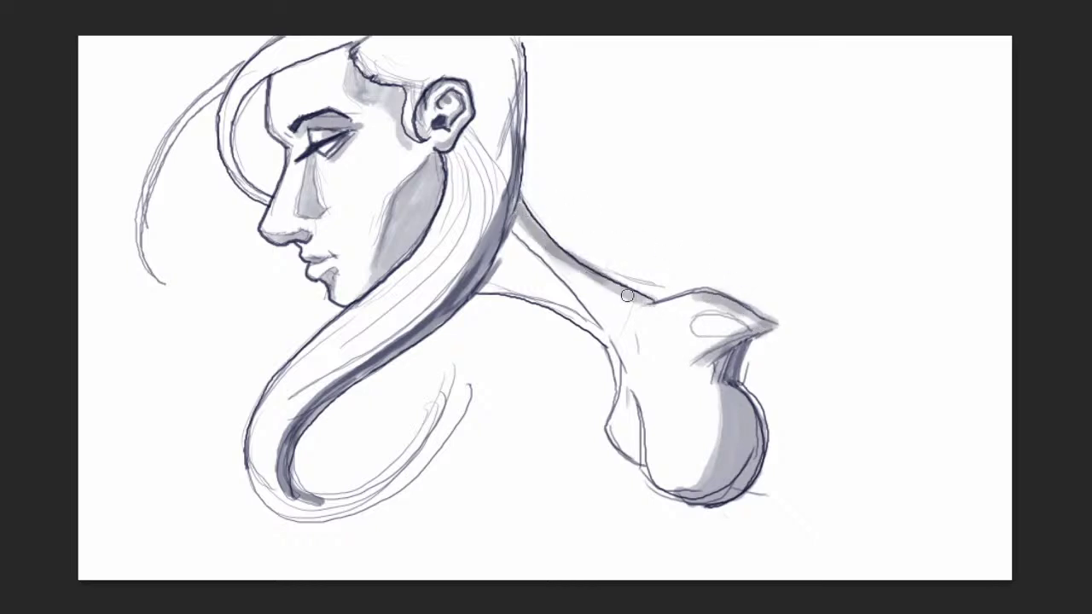
mouse_move(512, 230)
mouse_down()
mouse_move(573, 300)
mouse_move(506, 242)
mouse_move(480, 292)
mouse_up()
mouse_move(495, 256)
mouse_down()
mouse_move(486, 287)
mouse_move(506, 253)
mouse_move(502, 287)
mouse_move(529, 272)
mouse_move(556, 289)
mouse_move(515, 224)
mouse_move(647, 300)
mouse_up()
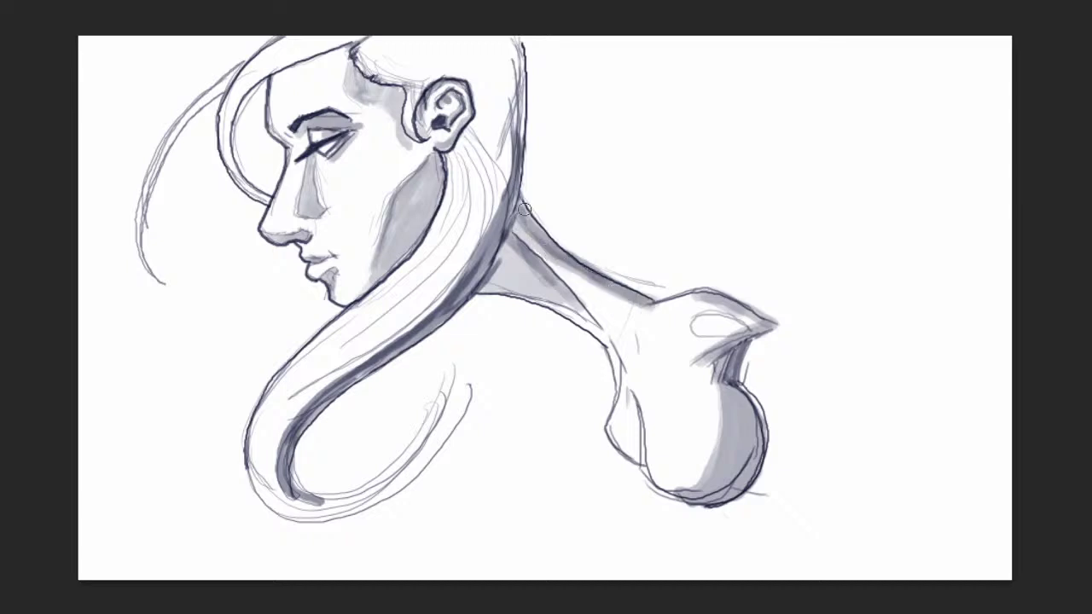
drag(518, 206, 579, 267)
mouse_move(532, 234)
mouse_down()
mouse_move(517, 220)
mouse_move(652, 303)
mouse_move(760, 329)
mouse_up()
Deepen the shadows on the shoulder, the cleavage and underside of the bust, and add a shading stroke at the collarbone.
drag(681, 299, 767, 333)
mouse_move(634, 399)
mouse_down()
mouse_move(640, 463)
mouse_move(631, 460)
mouse_up()
mouse_move(710, 504)
mouse_down()
mouse_move(739, 457)
mouse_move(737, 392)
mouse_move(754, 443)
mouse_move(720, 505)
mouse_up()
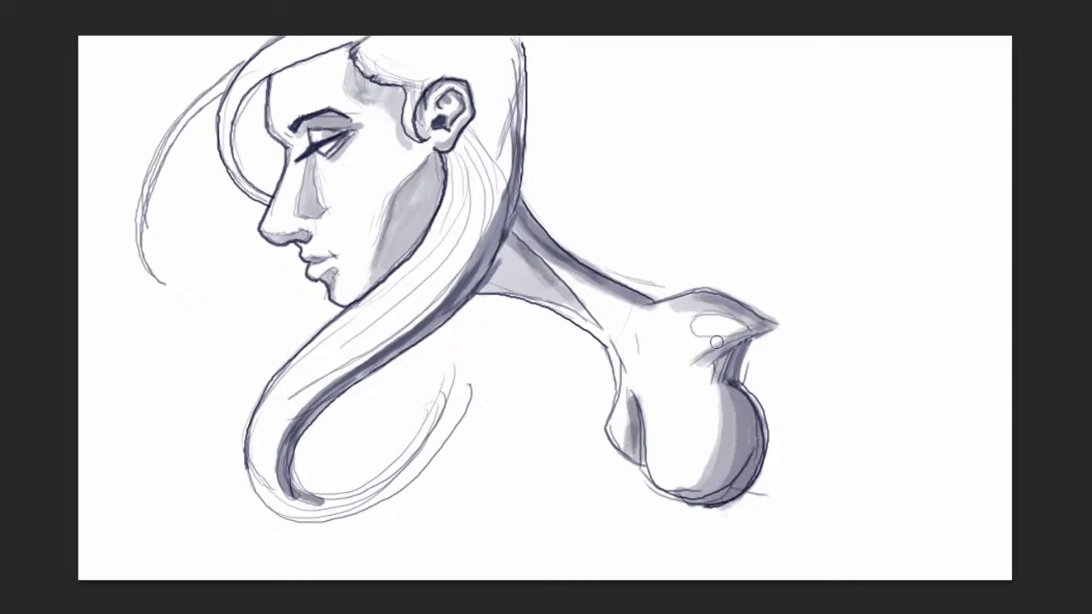
mouse_move(634, 324)
mouse_down()
mouse_move(643, 300)
mouse_move(637, 346)
mouse_up()
drag(707, 345, 736, 336)
Shade the hair lock behind the ear and its curled end, and darken the shadow along the jaw.
mouse_move(401, 345)
mouse_down()
mouse_move(469, 254)
mouse_move(496, 128)
mouse_move(479, 233)
mouse_move(503, 184)
mouse_move(509, 124)
mouse_move(502, 198)
mouse_move(454, 300)
mouse_move(487, 226)
mouse_move(504, 128)
mouse_up()
mouse_move(440, 312)
mouse_down()
mouse_move(334, 394)
mouse_move(288, 467)
mouse_move(328, 501)
mouse_move(412, 458)
mouse_move(452, 406)
mouse_move(375, 490)
mouse_move(290, 488)
mouse_up()
mouse_move(435, 158)
mouse_down()
mouse_move(437, 194)
mouse_move(435, 156)
mouse_move(436, 196)
mouse_move(401, 261)
mouse_up()
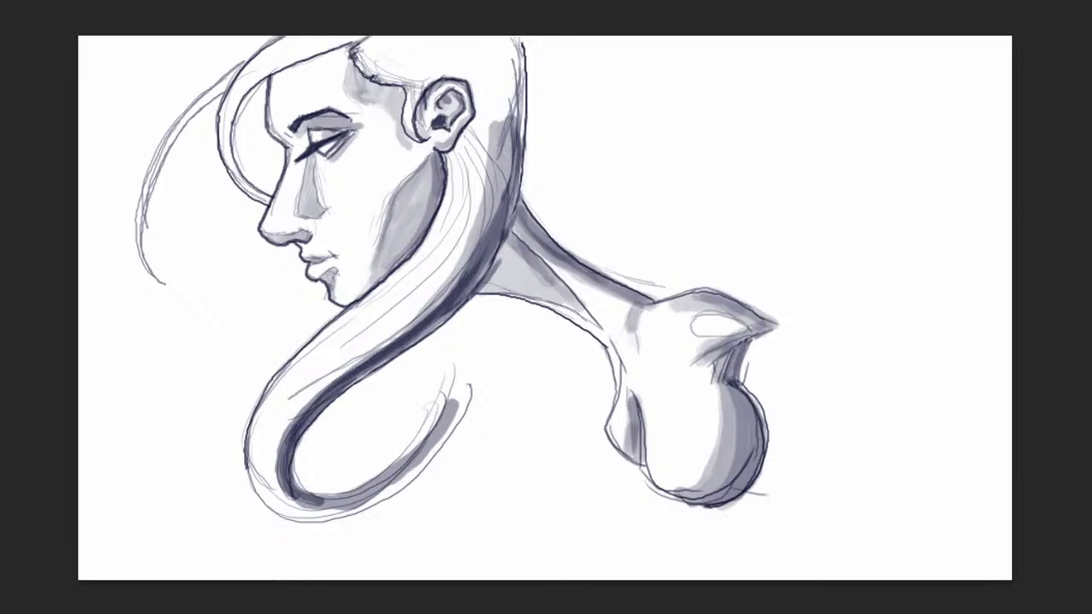
Draw fine gray hair strands sweeping back from the hairline above the ear.
drag(371, 61, 432, 73)
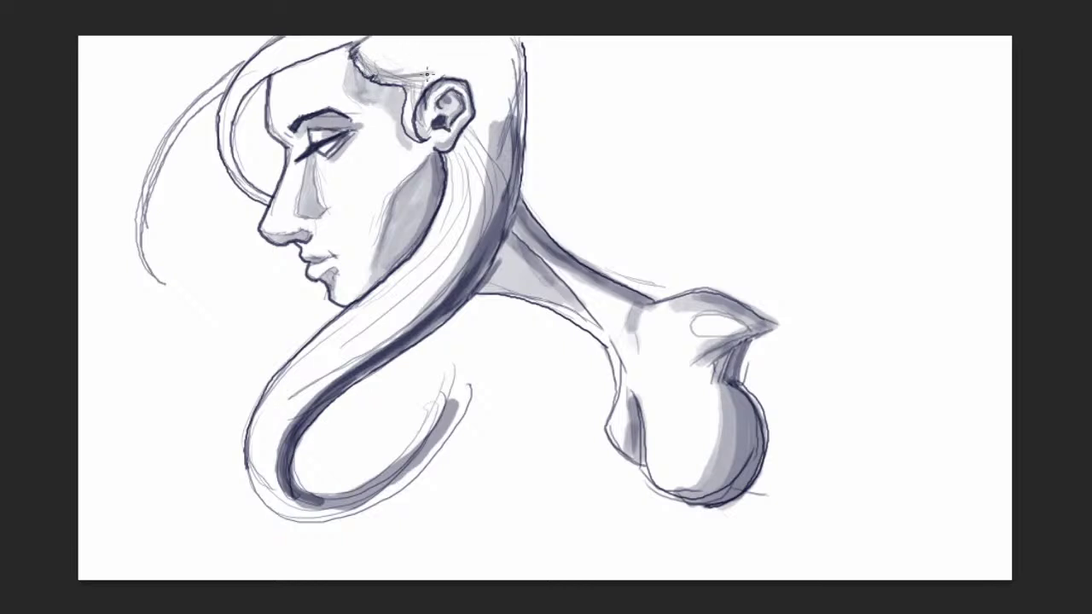
mouse_move(364, 49)
mouse_down()
mouse_move(439, 63)
mouse_move(454, 53)
mouse_move(442, 49)
mouse_up()
drag(379, 35, 474, 49)
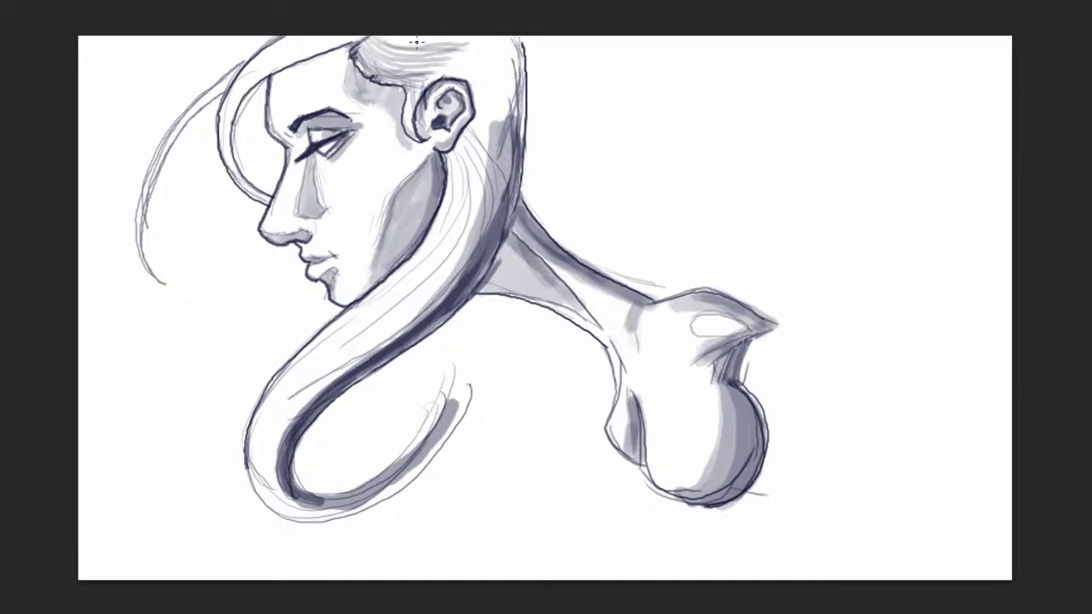
Build up dark strand strokes along the full length of the long hair lock, from behind the ear to the lower curve.
drag(485, 139, 427, 300)
mouse_move(488, 159)
mouse_down()
mouse_move(436, 294)
mouse_move(394, 340)
mouse_up()
drag(475, 245, 290, 408)
mouse_move(367, 357)
mouse_down()
mouse_move(436, 282)
mouse_move(288, 419)
mouse_move(346, 356)
mouse_move(308, 390)
mouse_move(272, 478)
mouse_up()
drag(290, 414, 266, 489)
mouse_move(292, 416)
mouse_down()
mouse_move(267, 484)
mouse_move(279, 416)
mouse_move(471, 238)
mouse_up()
drag(327, 381, 489, 223)
mouse_move(419, 304)
mouse_down()
mouse_move(489, 184)
mouse_move(503, 111)
mouse_up()
drag(491, 150, 386, 342)
drag(307, 406, 426, 290)
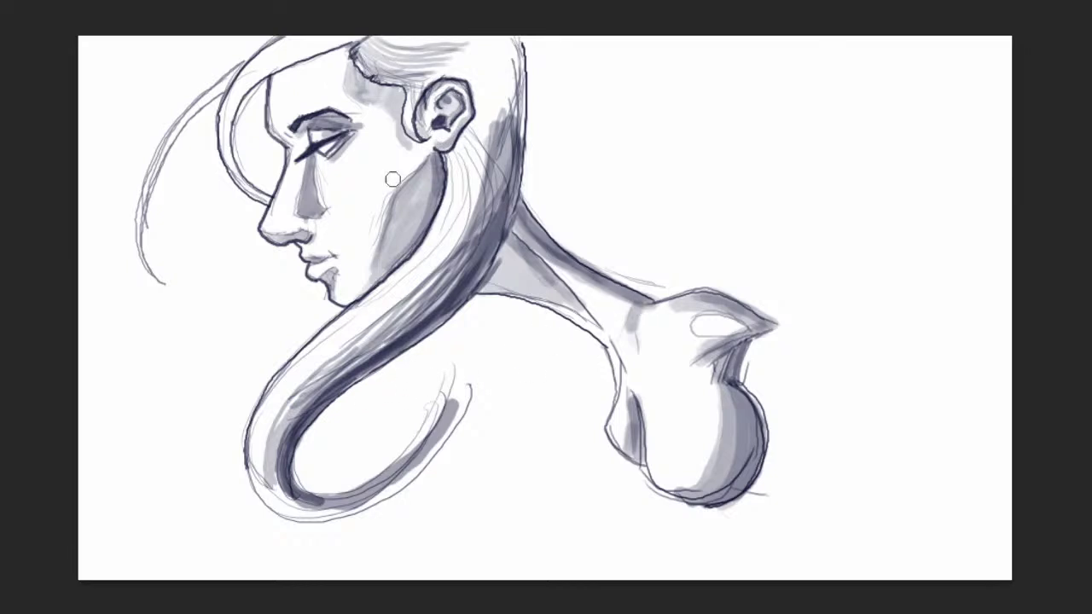
Glaze the shadow areas of the cheek, temple, nose, chin, neck and bust with a translucent blue tint.
mouse_move(423, 150)
mouse_down()
mouse_move(390, 183)
mouse_move(403, 172)
mouse_move(383, 198)
mouse_move(356, 294)
mouse_move(342, 297)
mouse_move(402, 198)
mouse_move(379, 261)
mouse_move(432, 169)
mouse_move(425, 203)
mouse_up()
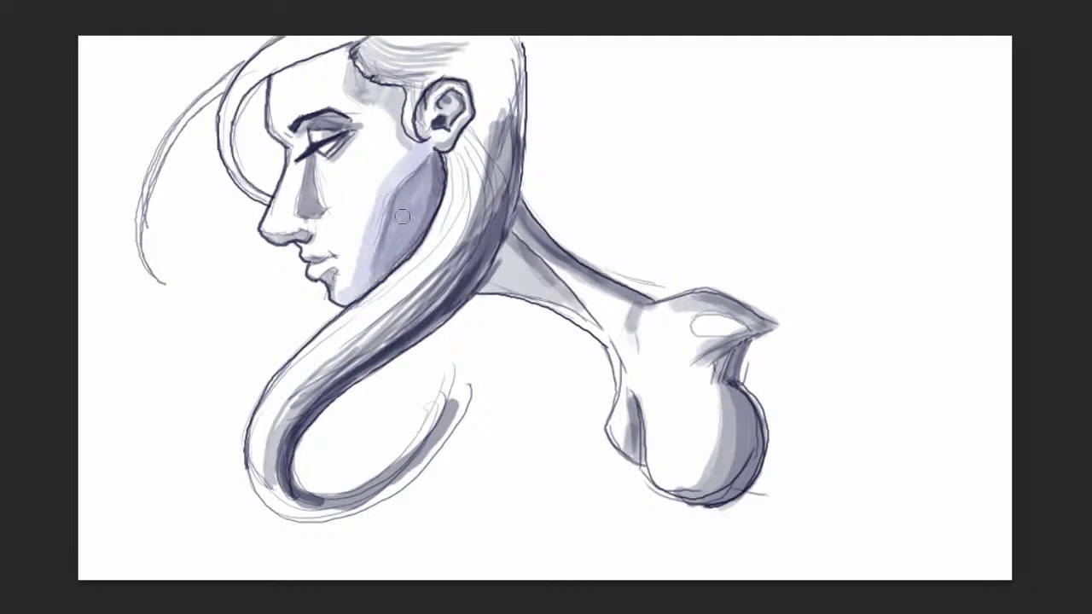
mouse_move(316, 178)
mouse_down()
mouse_move(362, 128)
mouse_move(340, 106)
mouse_move(377, 111)
mouse_move(345, 94)
mouse_move(355, 65)
mouse_move(356, 99)
mouse_move(380, 94)
mouse_move(399, 107)
mouse_move(416, 146)
mouse_move(390, 94)
mouse_move(394, 134)
mouse_move(366, 122)
mouse_move(397, 144)
mouse_up()
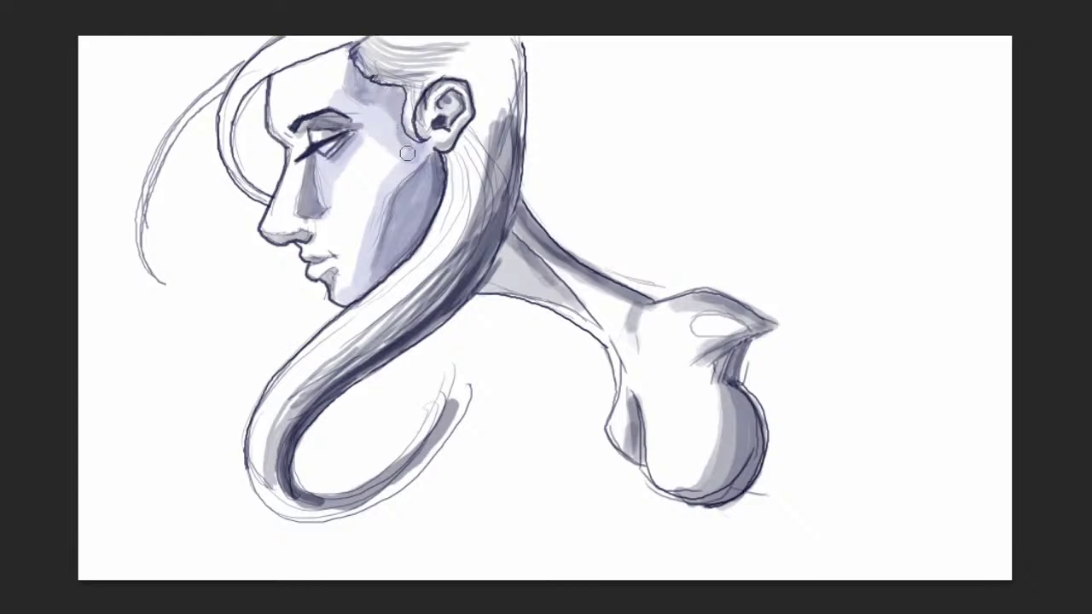
drag(293, 221, 312, 151)
mouse_move(301, 195)
mouse_down()
mouse_move(309, 154)
mouse_move(271, 235)
mouse_move(301, 236)
mouse_up()
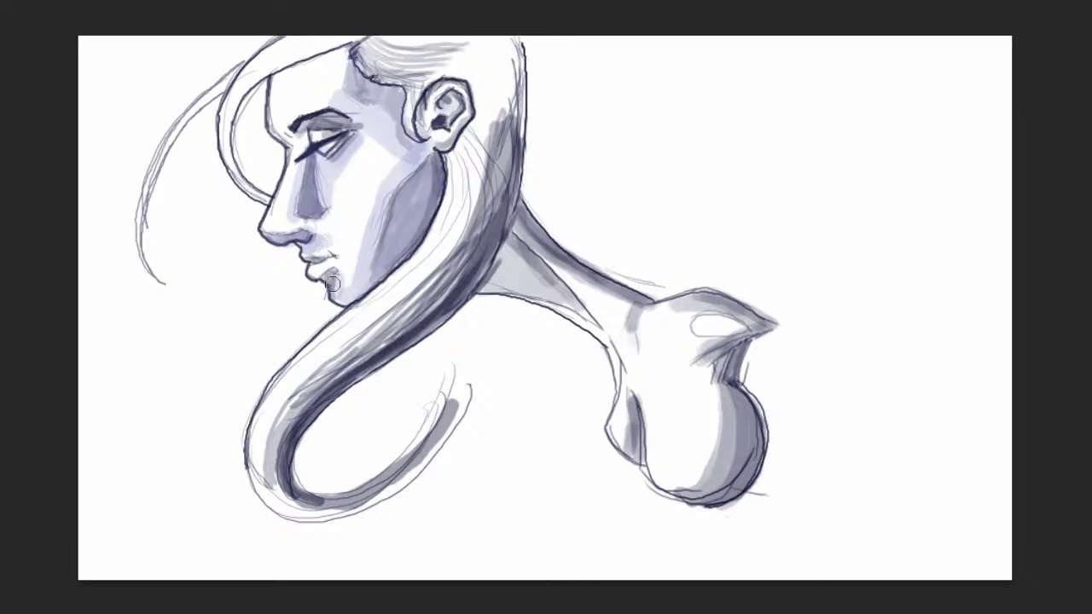
mouse_move(339, 292)
mouse_down()
mouse_move(355, 292)
mouse_move(391, 203)
mouse_move(433, 149)
mouse_move(380, 271)
mouse_move(423, 190)
mouse_move(417, 237)
mouse_up()
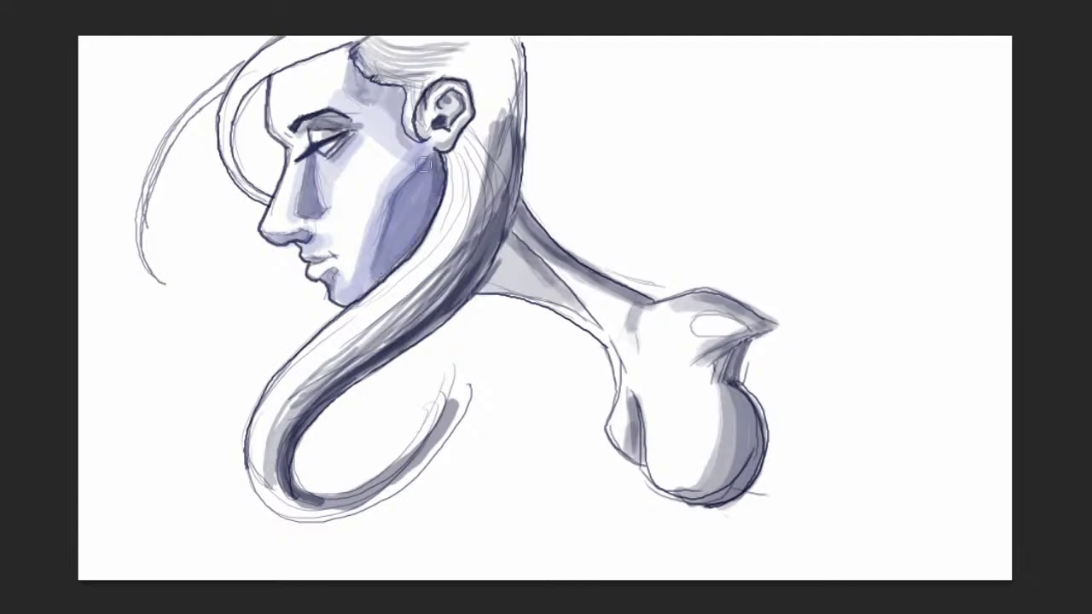
mouse_move(526, 222)
mouse_down()
mouse_move(639, 305)
mouse_move(619, 291)
mouse_move(679, 306)
mouse_move(717, 300)
mouse_move(752, 319)
mouse_move(692, 296)
mouse_move(753, 320)
mouse_move(733, 376)
mouse_move(753, 444)
mouse_move(740, 480)
mouse_move(719, 495)
mouse_move(670, 494)
mouse_move(722, 463)
mouse_move(740, 403)
mouse_move(733, 443)
mouse_move(696, 493)
mouse_move(735, 440)
mouse_move(703, 486)
mouse_move(730, 410)
mouse_move(721, 365)
mouse_move(709, 371)
mouse_move(715, 425)
mouse_move(698, 476)
mouse_move(680, 489)
mouse_move(714, 431)
mouse_move(707, 365)
mouse_move(711, 428)
mouse_move(716, 397)
mouse_up()
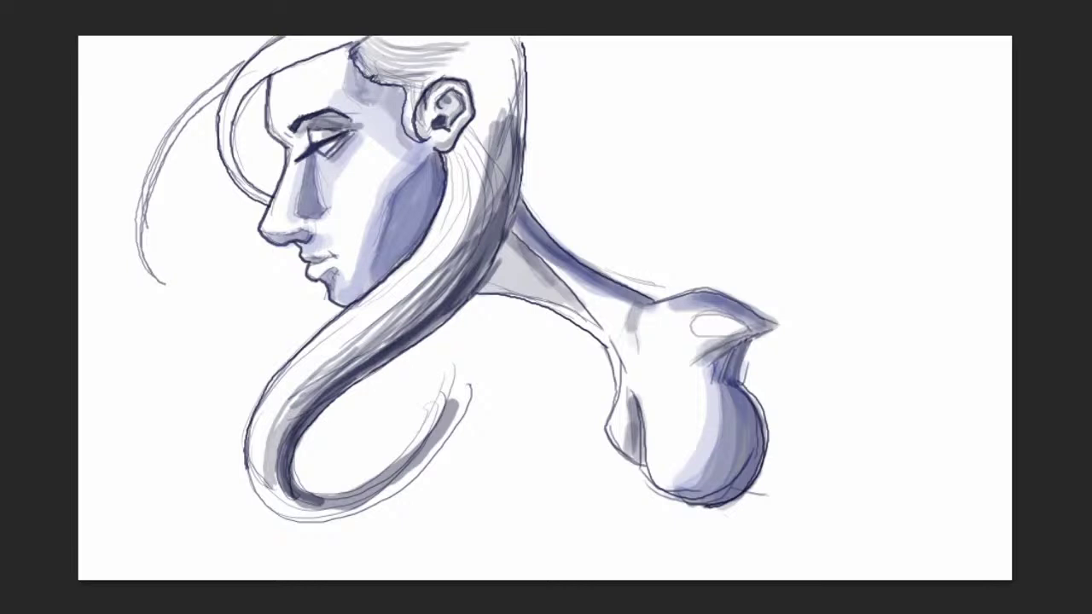
Select the face, ear, neck and bust with the Lasso, fill the skin with mustard yellow, and clear the selection.
mouse_move(268, 75)
mouse_down()
mouse_move(268, 126)
mouse_move(293, 162)
mouse_move(260, 229)
mouse_up()
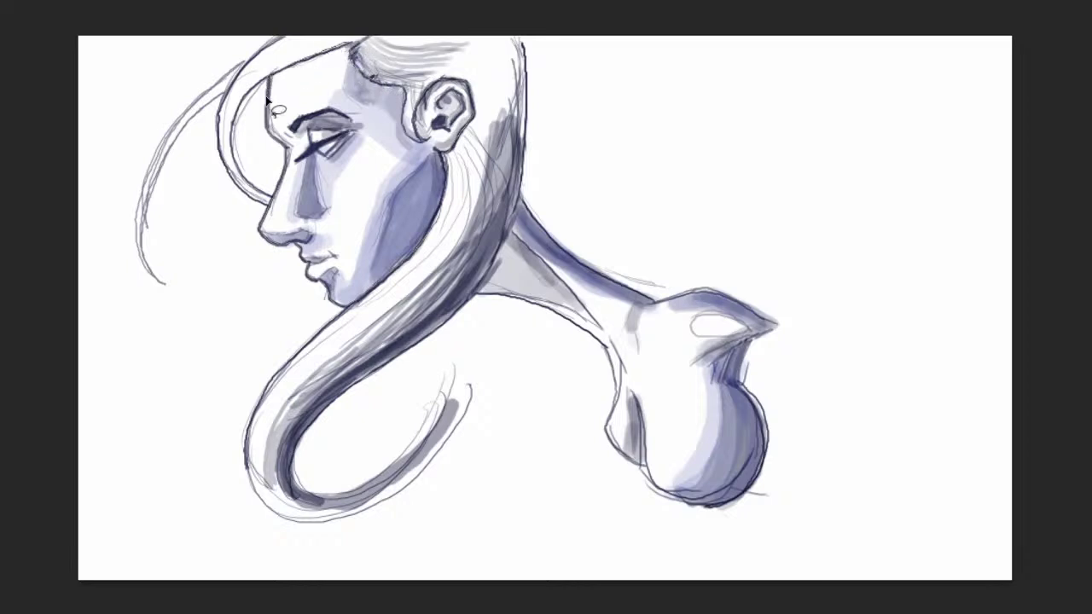
drag(286, 149, 284, 165)
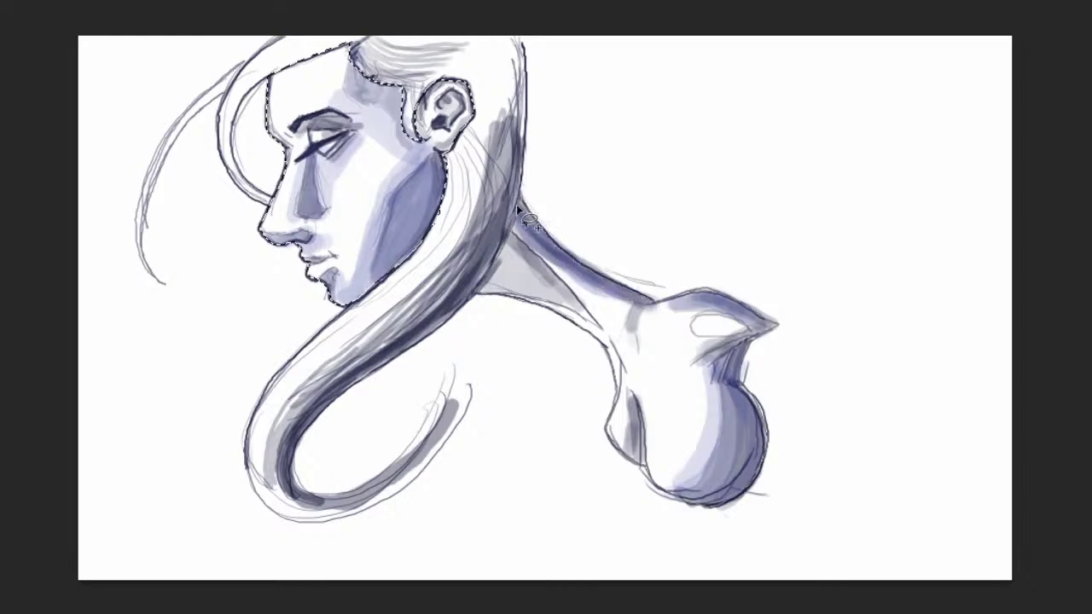
drag(506, 237, 478, 292)
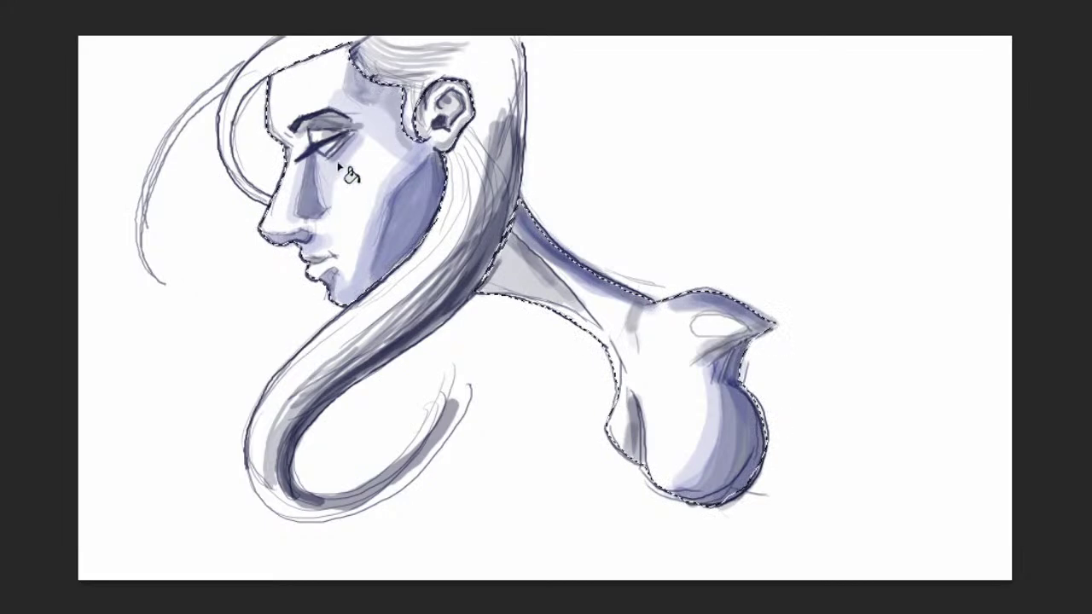
click(415, 152)
click(955, 116)
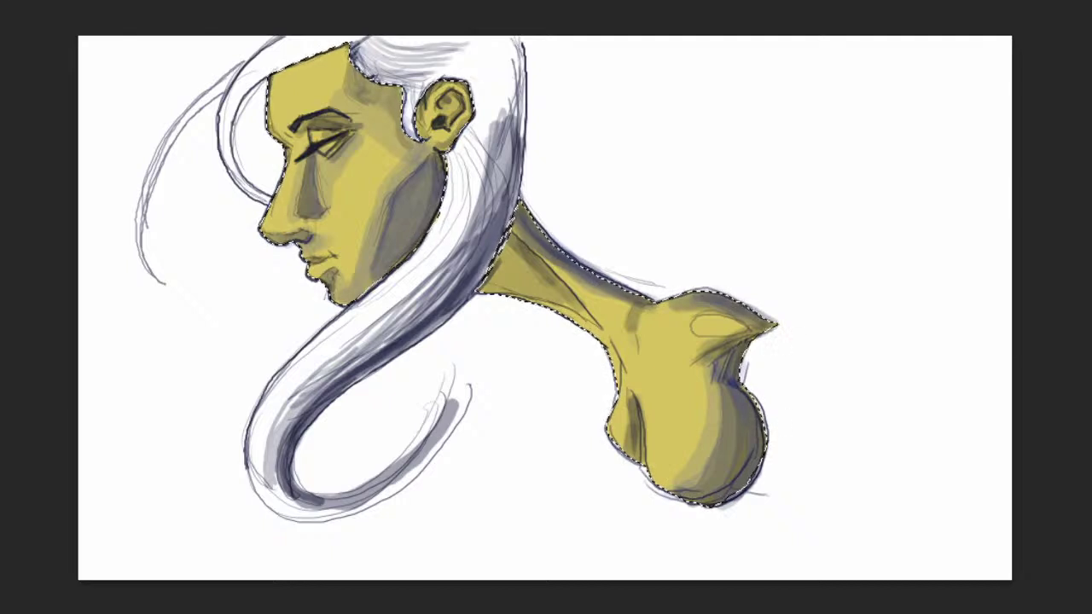
key(ctrl+d)
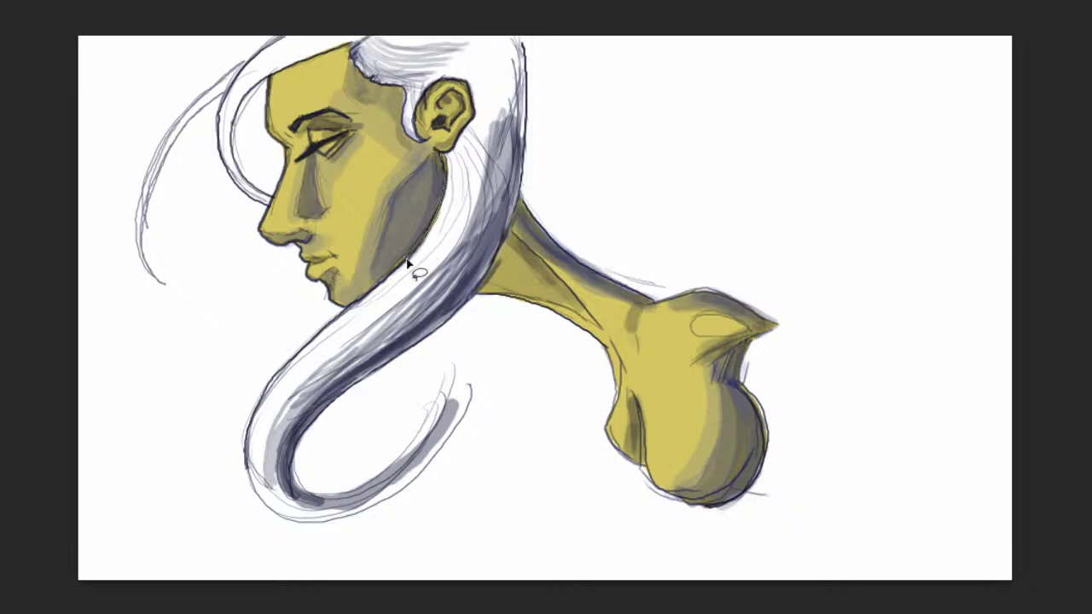
Select the whole hair shape including the forelock and curled end, fill it with deep red, and clear the selection.
mouse_move(296, 354)
mouse_down()
mouse_move(269, 392)
mouse_move(249, 465)
mouse_move(256, 499)
mouse_move(278, 517)
mouse_move(368, 514)
mouse_move(405, 499)
mouse_move(450, 436)
mouse_move(463, 354)
mouse_move(440, 416)
mouse_up()
mouse_move(390, 473)
mouse_down()
mouse_move(320, 497)
mouse_move(294, 467)
mouse_move(305, 431)
mouse_move(342, 390)
mouse_move(486, 271)
mouse_up()
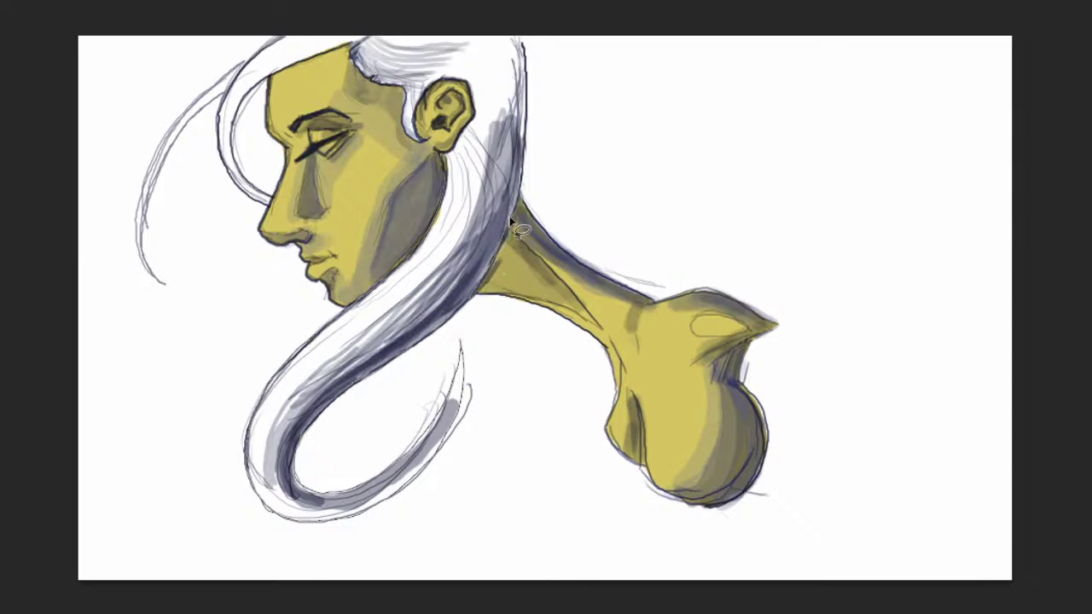
mouse_move(520, 192)
mouse_down()
mouse_move(501, 21)
mouse_move(370, 4)
mouse_move(290, 27)
mouse_move(234, 75)
mouse_move(216, 129)
mouse_move(231, 174)
mouse_move(269, 205)
mouse_move(240, 173)
mouse_move(234, 135)
mouse_move(254, 88)
mouse_move(281, 73)
mouse_up()
mouse_move(349, 43)
mouse_down()
mouse_move(378, 84)
mouse_move(409, 87)
mouse_move(406, 125)
mouse_move(424, 145)
mouse_move(414, 116)
mouse_move(431, 85)
mouse_move(469, 86)
mouse_move(478, 118)
mouse_move(438, 154)
mouse_move(443, 187)
mouse_move(414, 256)
mouse_up()
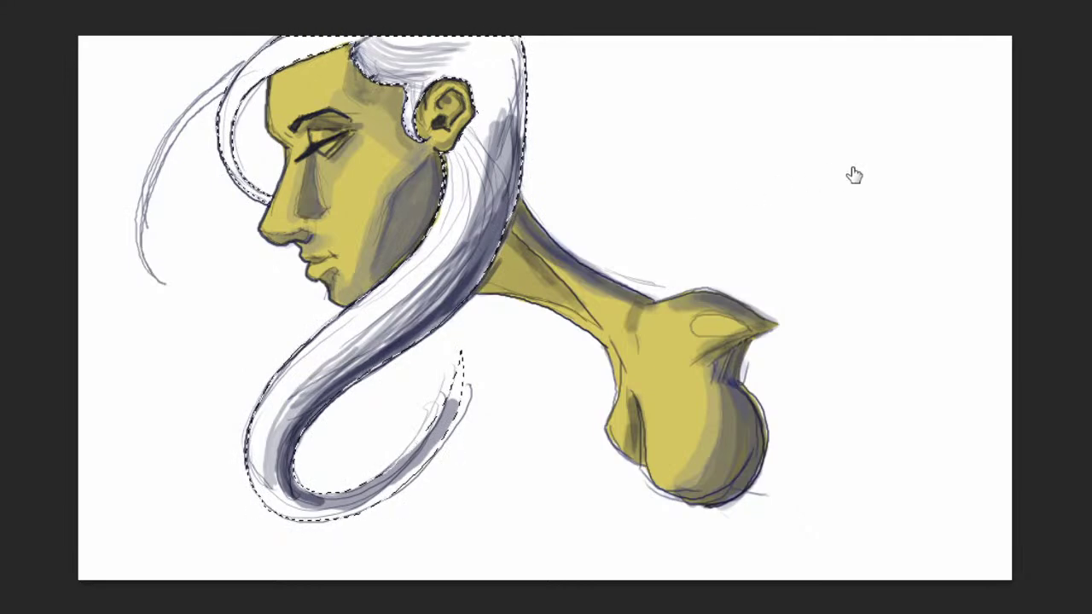
click(501, 176)
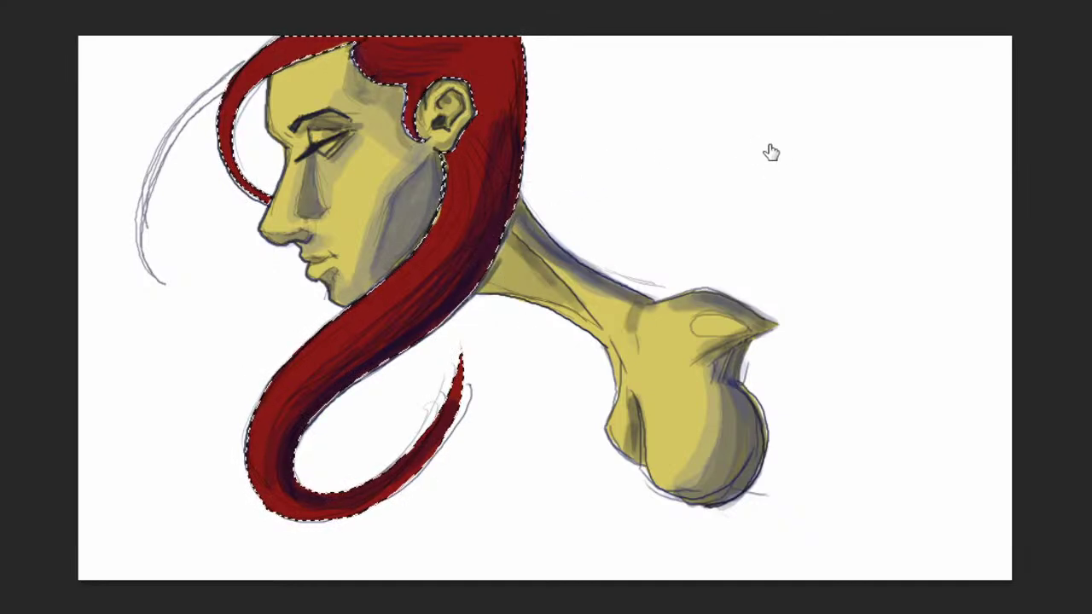
key(ctrl+d)
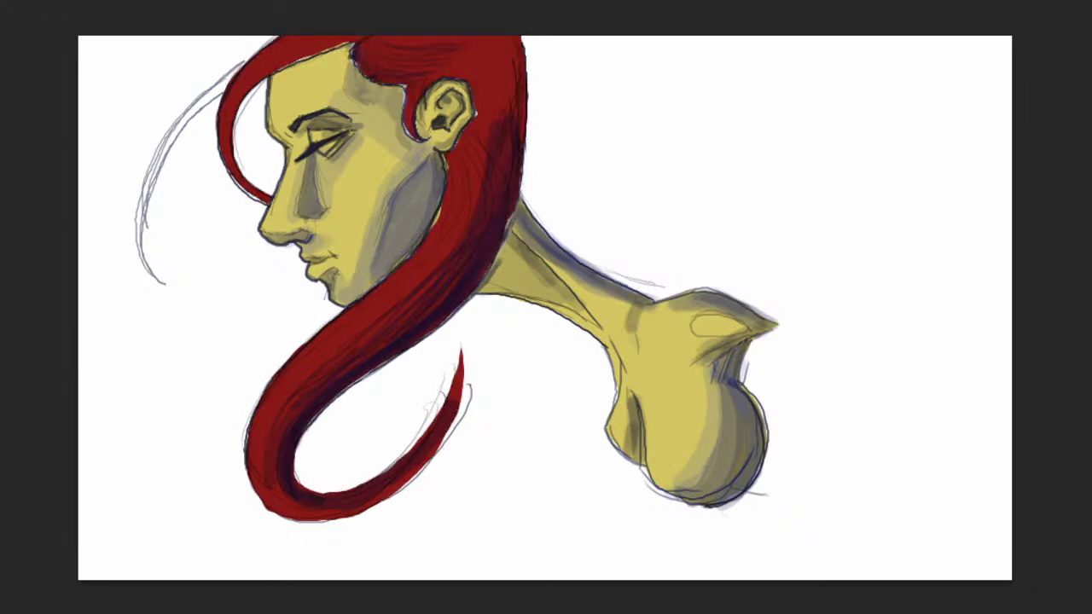
Paint light red highlights on the hair lock beside the jaw, the forelock and the hairline above the ear.
click(782, 148)
click(781, 147)
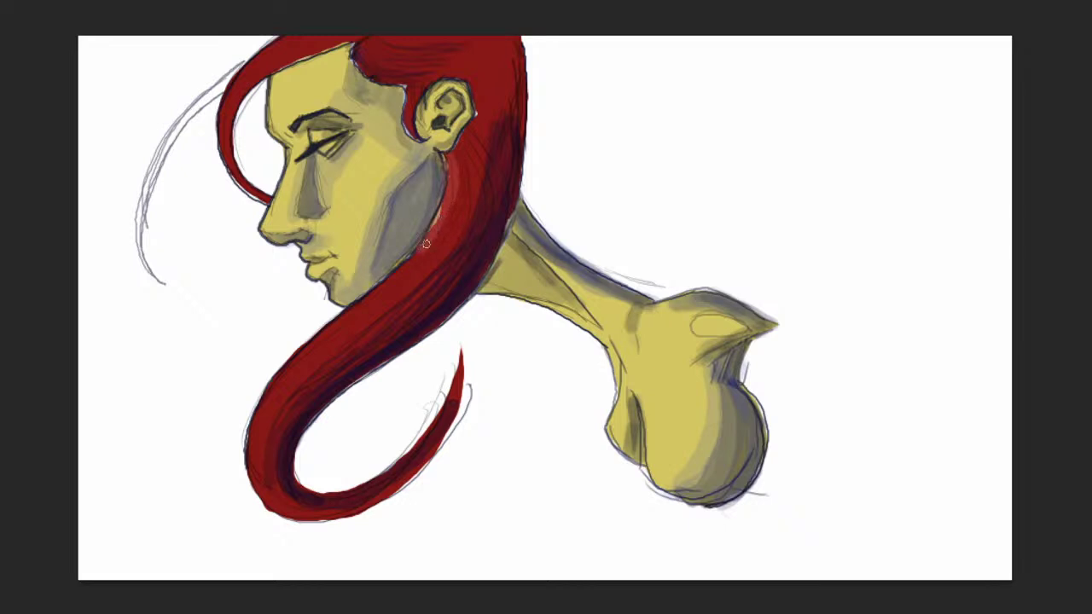
mouse_move(433, 242)
mouse_down()
mouse_move(274, 395)
mouse_move(255, 481)
mouse_move(266, 403)
mouse_move(394, 285)
mouse_move(482, 177)
mouse_move(456, 151)
mouse_move(456, 222)
mouse_move(454, 153)
mouse_move(451, 198)
mouse_move(421, 254)
mouse_move(454, 197)
mouse_move(393, 268)
mouse_up()
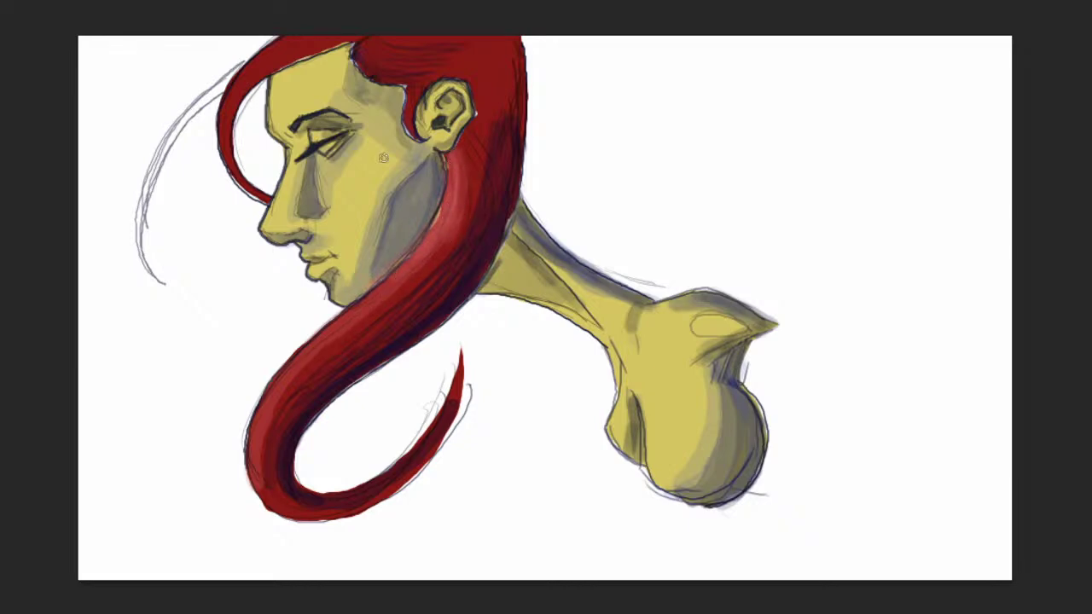
drag(240, 82, 286, 40)
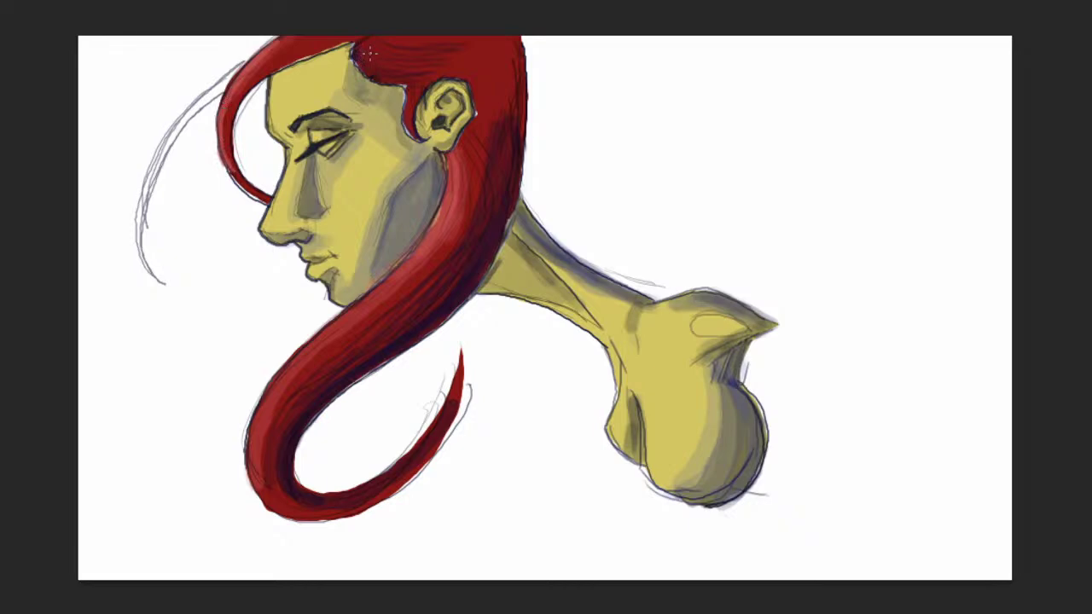
mouse_move(361, 44)
mouse_down()
mouse_move(378, 65)
mouse_move(376, 56)
mouse_move(421, 73)
mouse_up()
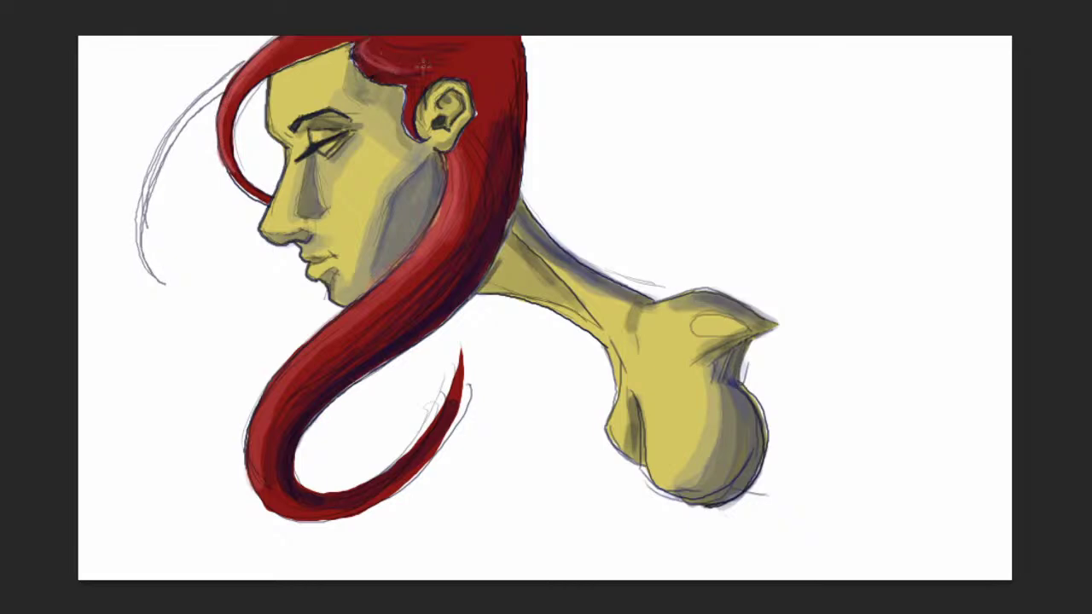
mouse_move(355, 54)
mouse_down()
mouse_move(412, 79)
mouse_move(417, 131)
mouse_up()
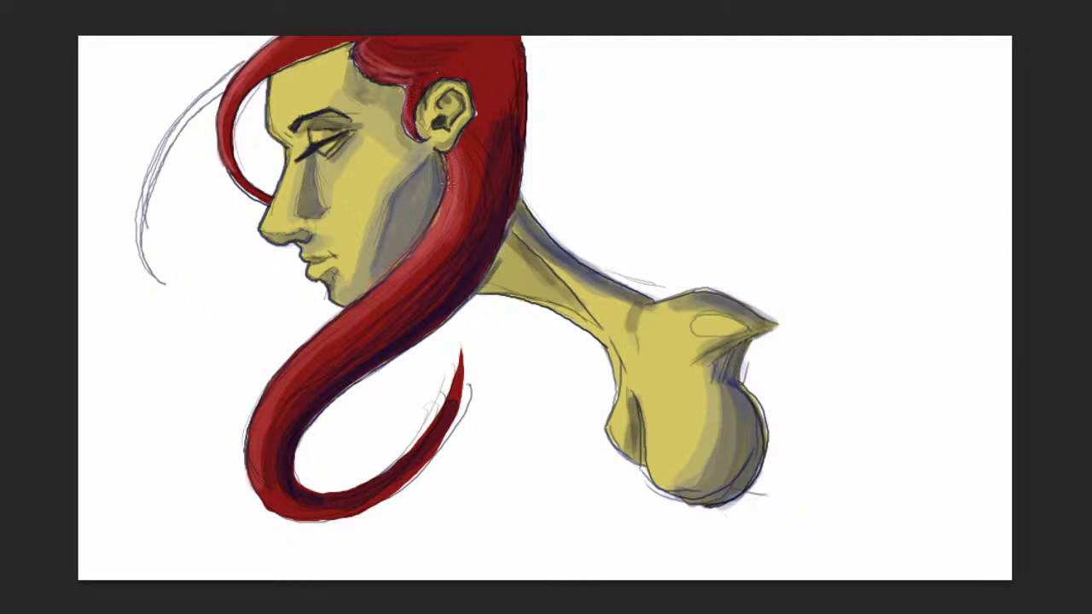
Add light red highlight strands along the outer curve of the long hair lock and up the forelock.
mouse_move(388, 288)
mouse_down()
mouse_move(295, 374)
mouse_move(400, 283)
mouse_move(277, 386)
mouse_move(253, 453)
mouse_move(289, 372)
mouse_up()
drag(253, 458, 317, 362)
drag(269, 422, 407, 286)
mouse_move(346, 331)
mouse_down()
mouse_move(405, 285)
mouse_move(469, 196)
mouse_up()
mouse_move(402, 291)
mouse_down()
mouse_move(459, 224)
mouse_move(416, 279)
mouse_move(288, 387)
mouse_move(272, 447)
mouse_move(329, 365)
mouse_move(422, 278)
mouse_move(390, 309)
mouse_move(401, 306)
mouse_move(462, 243)
mouse_up()
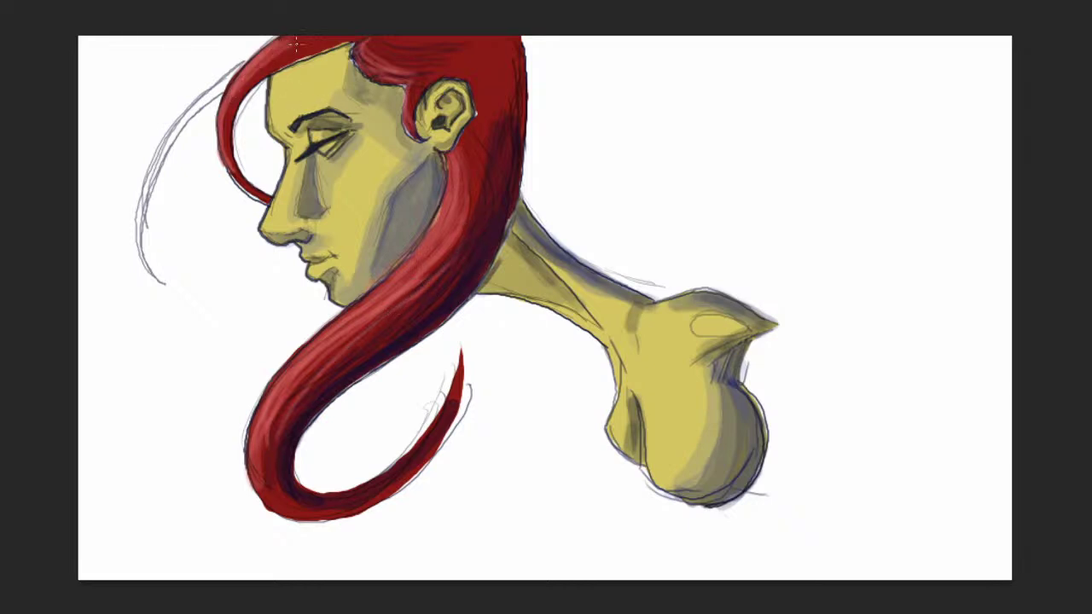
drag(224, 137, 253, 75)
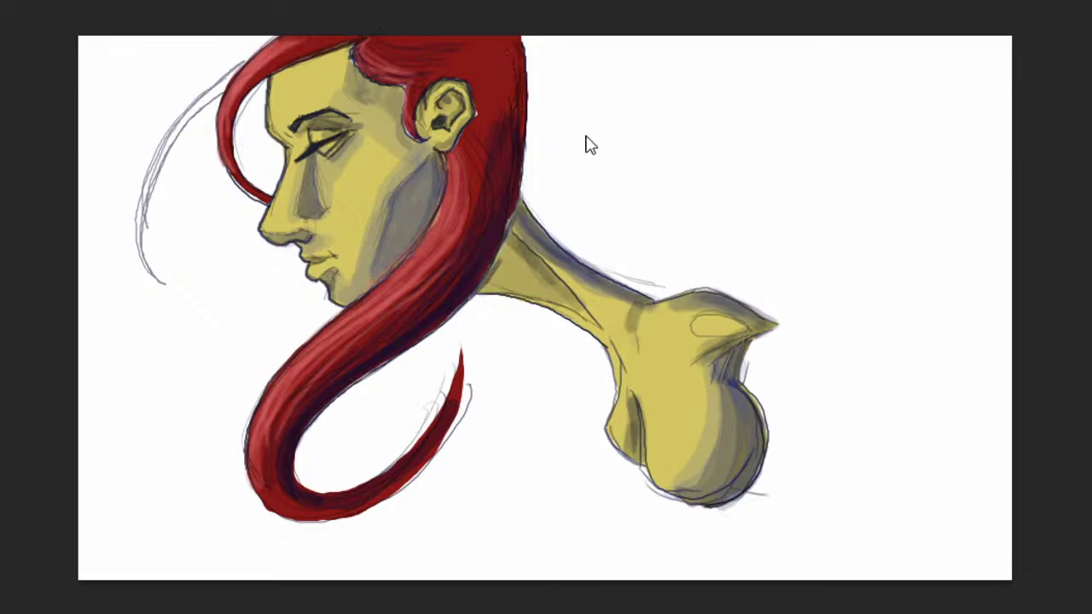
Darken the back of the hair behind the ear and the shadowed side of the long lock with dark red strokes.
drag(505, 42, 514, 90)
mouse_move(457, 145)
mouse_down()
mouse_move(474, 121)
mouse_move(471, 90)
mouse_up()
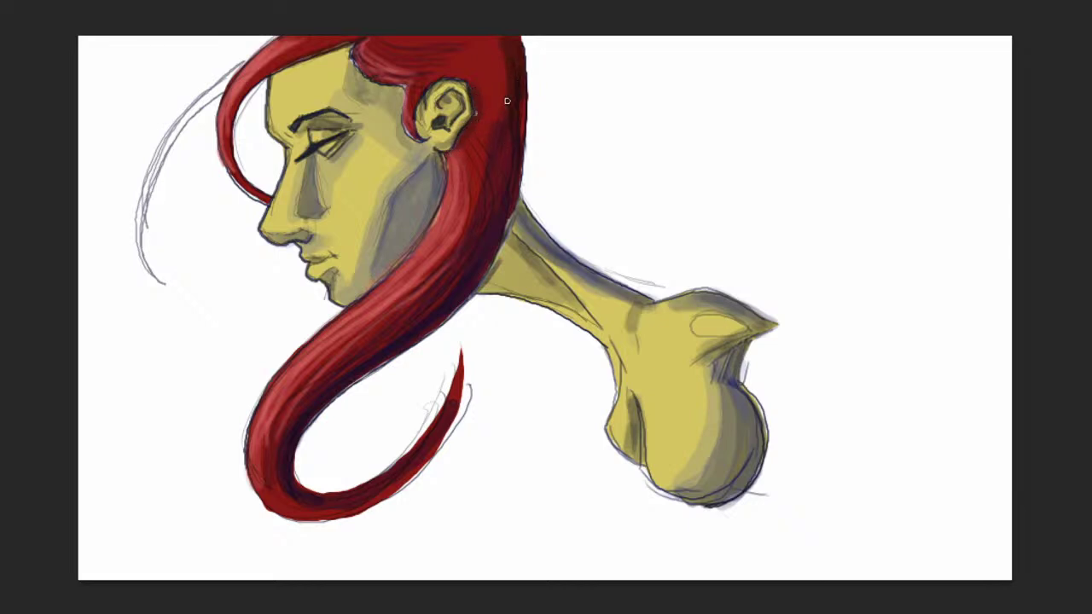
drag(497, 58, 499, 121)
mouse_move(376, 336)
mouse_down()
mouse_move(331, 367)
mouse_move(290, 440)
mouse_up()
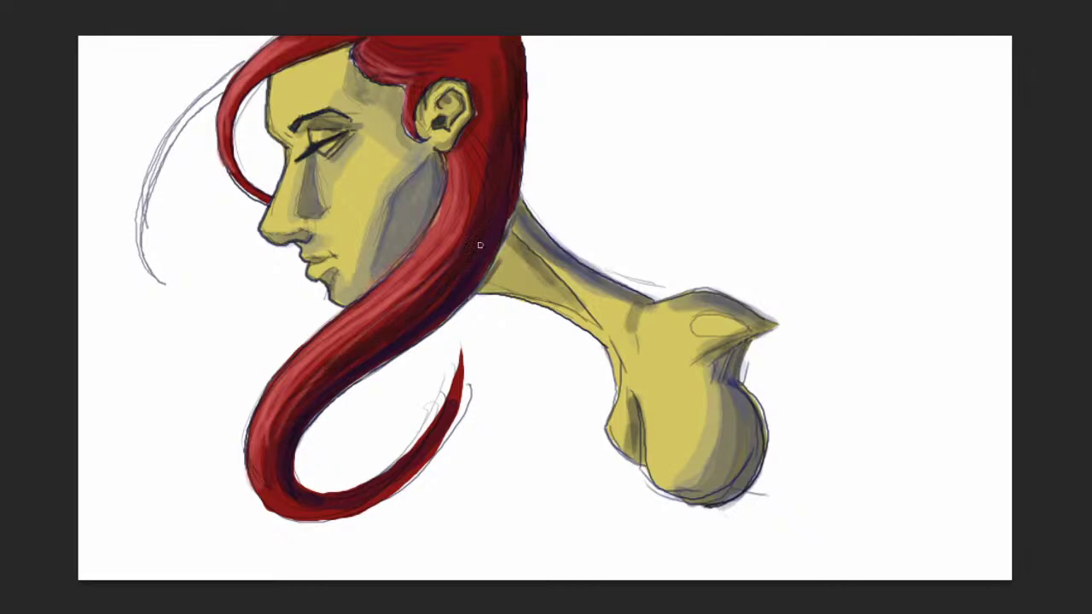
Paint over the sketch lines inside the curled hair tip and add bright yellow highlights to the lips and the near breast's inner contour.
mouse_move(414, 457)
mouse_down()
mouse_move(461, 359)
mouse_move(457, 383)
mouse_up()
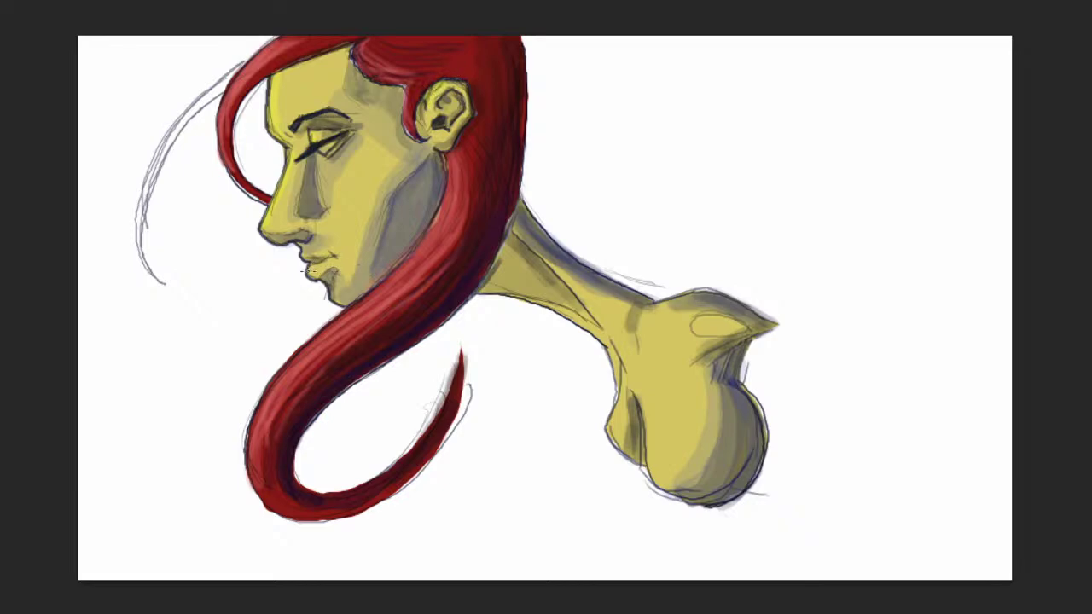
drag(312, 274, 324, 264)
drag(646, 420, 660, 493)
drag(645, 419, 651, 461)
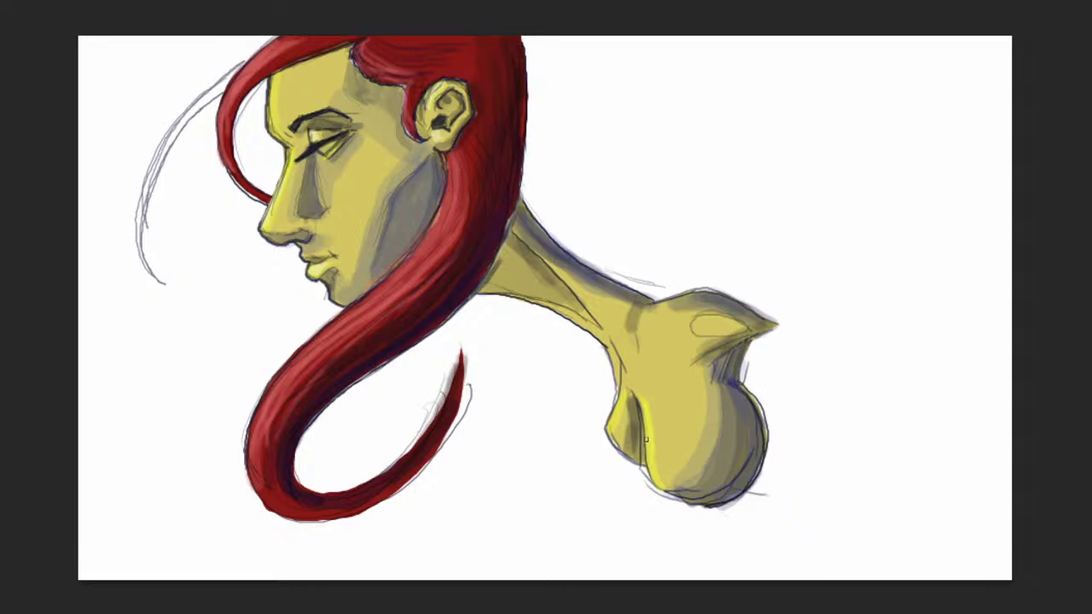
mouse_move(645, 419)
mouse_down()
mouse_move(655, 470)
mouse_move(649, 420)
mouse_move(670, 485)
mouse_move(650, 435)
mouse_move(681, 489)
mouse_move(650, 431)
mouse_move(665, 481)
mouse_move(616, 417)
mouse_up()
key(ctrl+z)
Paint pale yellow highlights along the neck muscle and throat edge, inside the shoulder oval, and down the inner side of both breasts.
drag(515, 231, 607, 336)
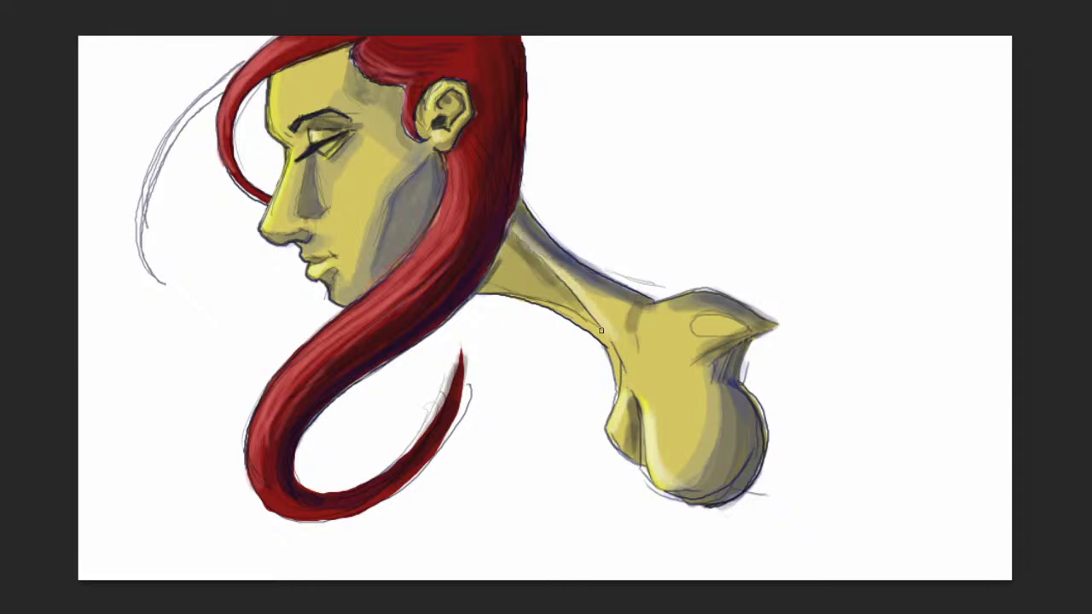
mouse_move(492, 290)
mouse_down()
mouse_move(542, 305)
mouse_move(514, 291)
mouse_move(579, 328)
mouse_move(541, 297)
mouse_move(601, 333)
mouse_up()
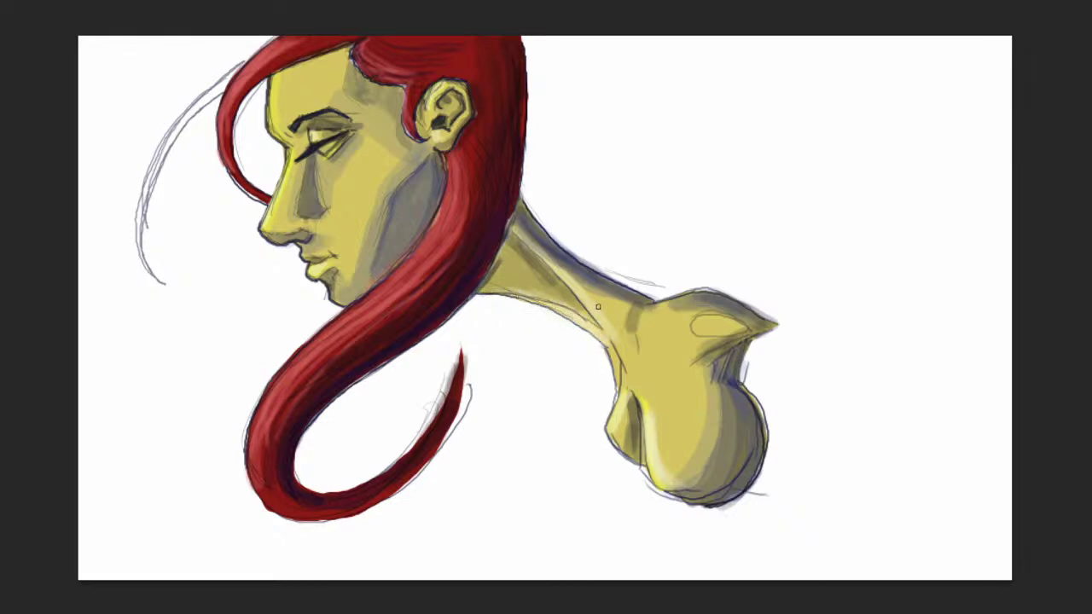
mouse_move(694, 323)
mouse_down()
mouse_move(738, 326)
mouse_move(712, 330)
mouse_up()
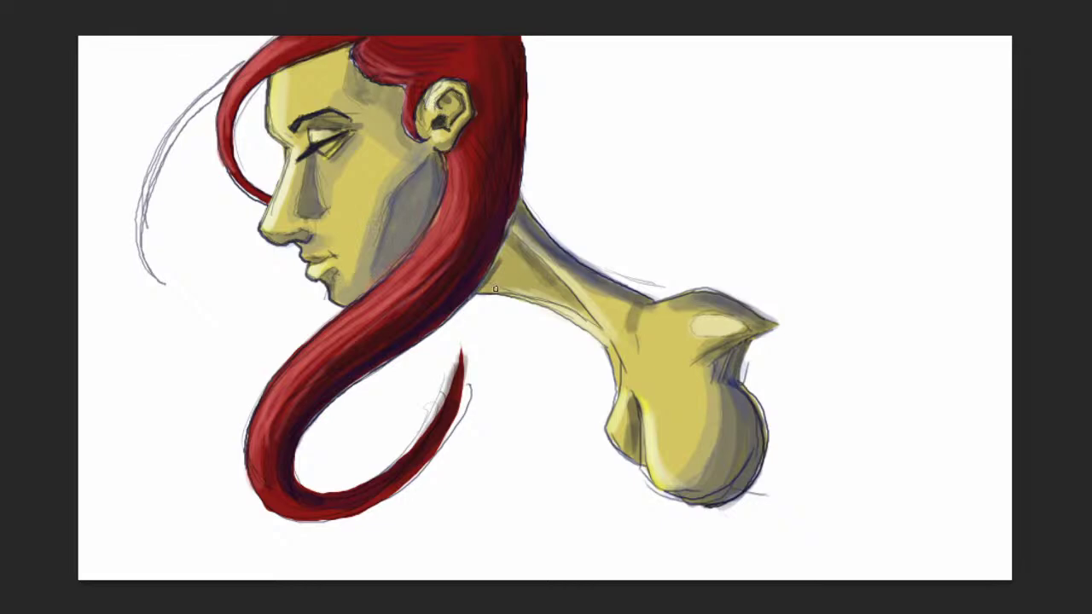
drag(503, 288, 528, 290)
mouse_move(640, 393)
mouse_down()
mouse_move(654, 431)
mouse_move(657, 403)
mouse_move(644, 393)
mouse_move(663, 461)
mouse_up()
drag(620, 414, 621, 446)
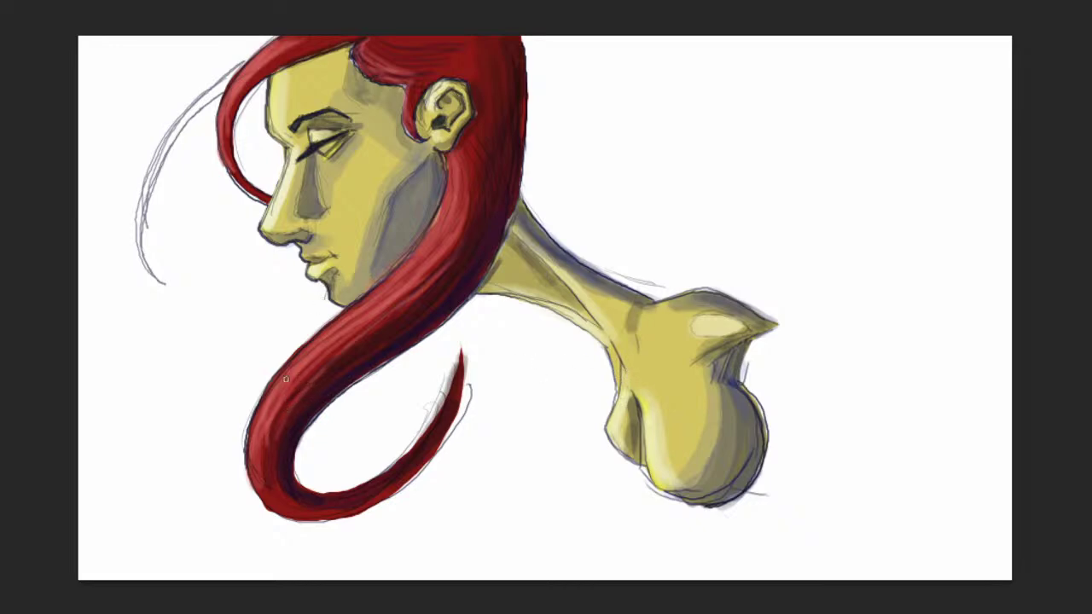
Add pale pink highlight strands along the outer curve of the long hair lock and the hairline in front of the ear.
mouse_move(260, 422)
mouse_down()
mouse_move(323, 338)
mouse_move(262, 422)
mouse_move(290, 371)
mouse_move(367, 307)
mouse_move(264, 417)
mouse_move(365, 306)
mouse_up()
drag(287, 398, 353, 333)
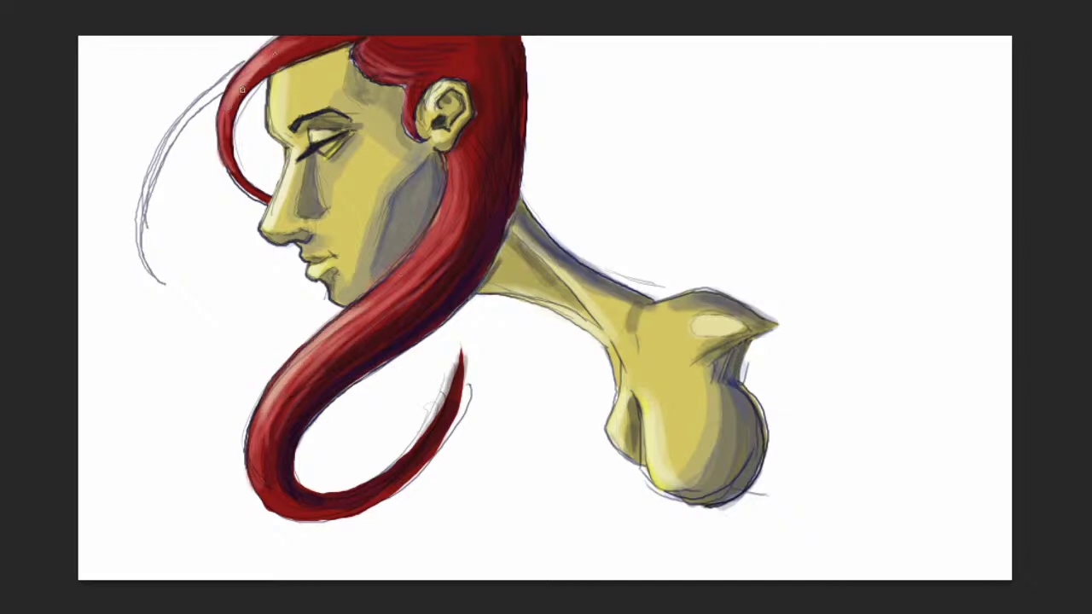
mouse_move(365, 54)
mouse_down()
mouse_move(409, 77)
mouse_move(367, 68)
mouse_move(402, 83)
mouse_up()
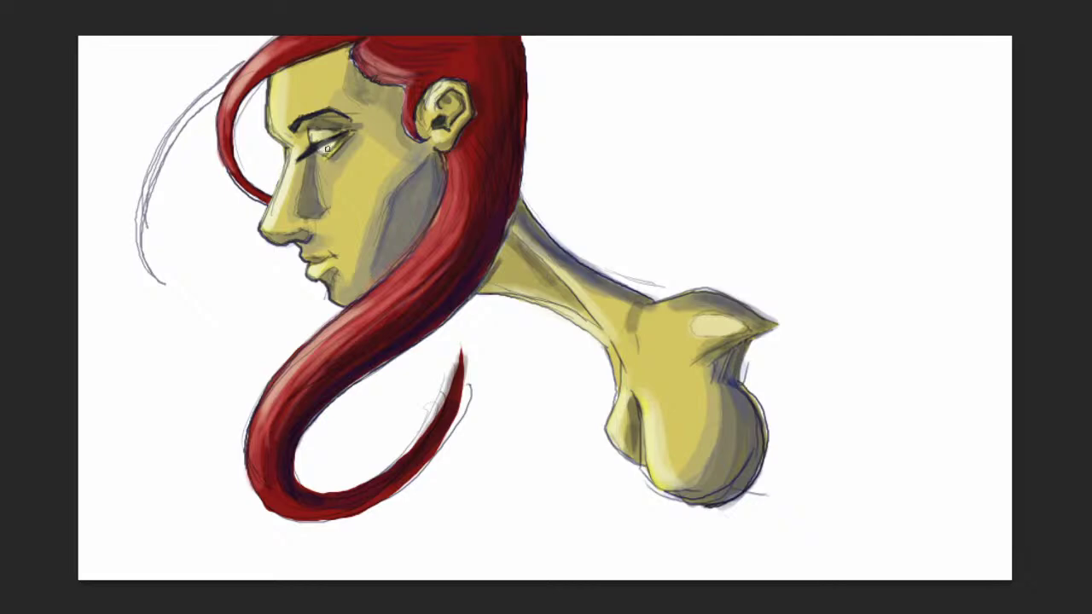
click(787, 147)
click(789, 145)
click(788, 125)
click(789, 125)
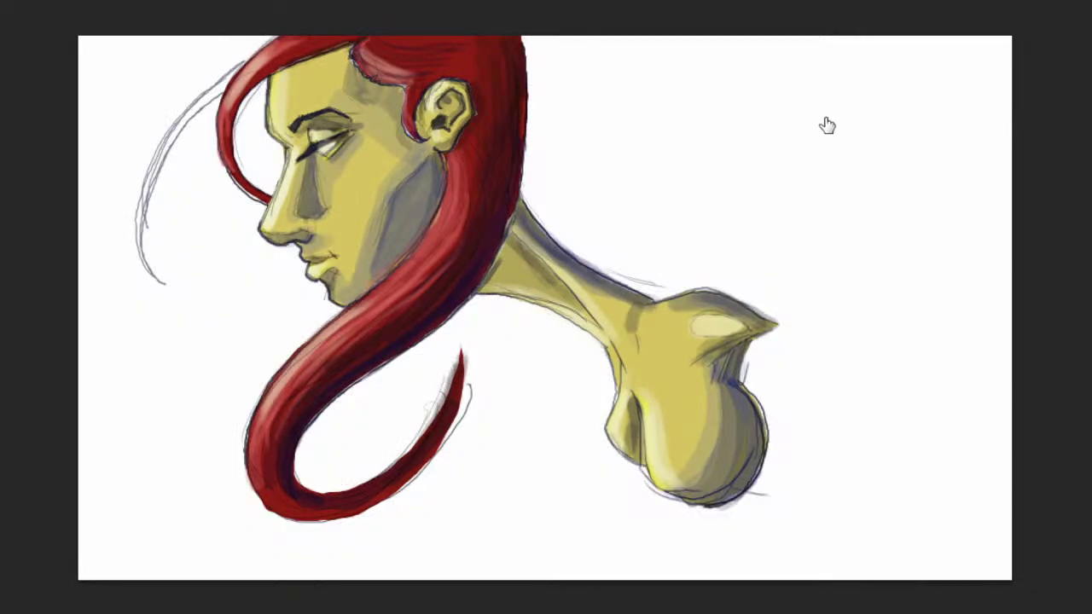